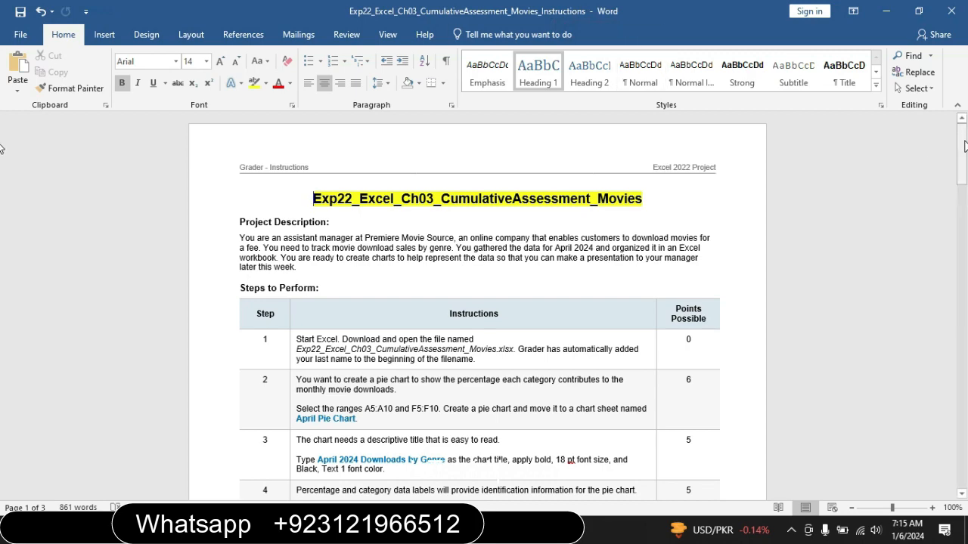
Step: Highlight the Project Description paragraph and the step 1 instruction text in yellow
drag(965, 157, 965, 169)
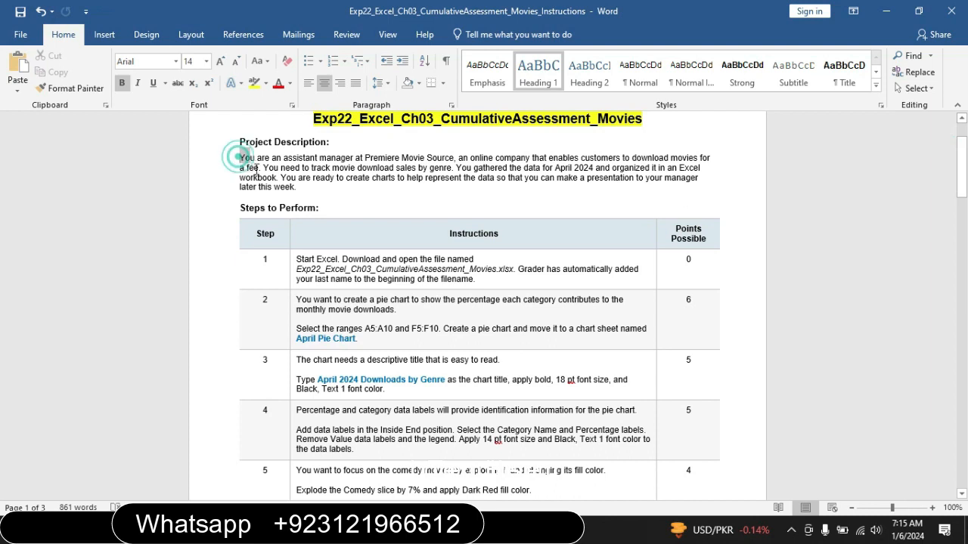
drag(238, 156, 293, 190)
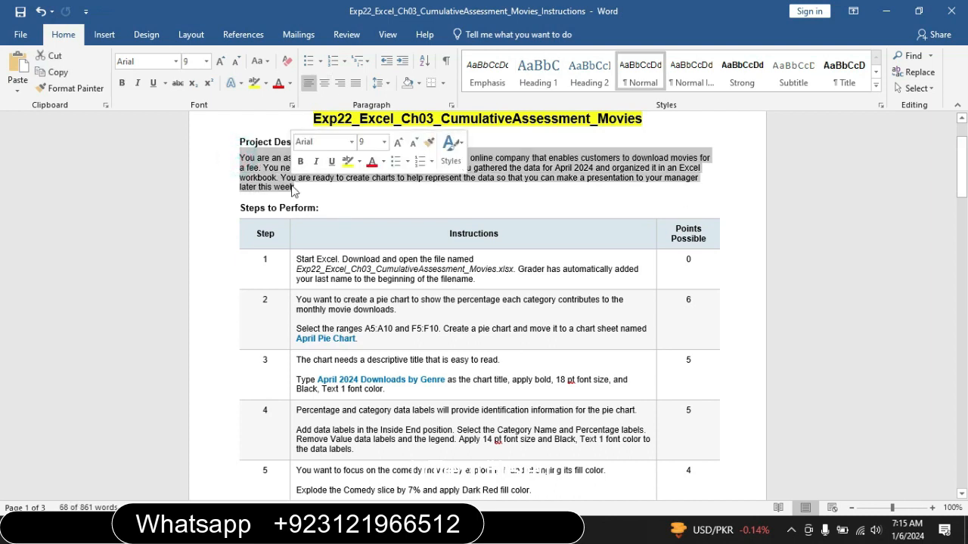
click(347, 161)
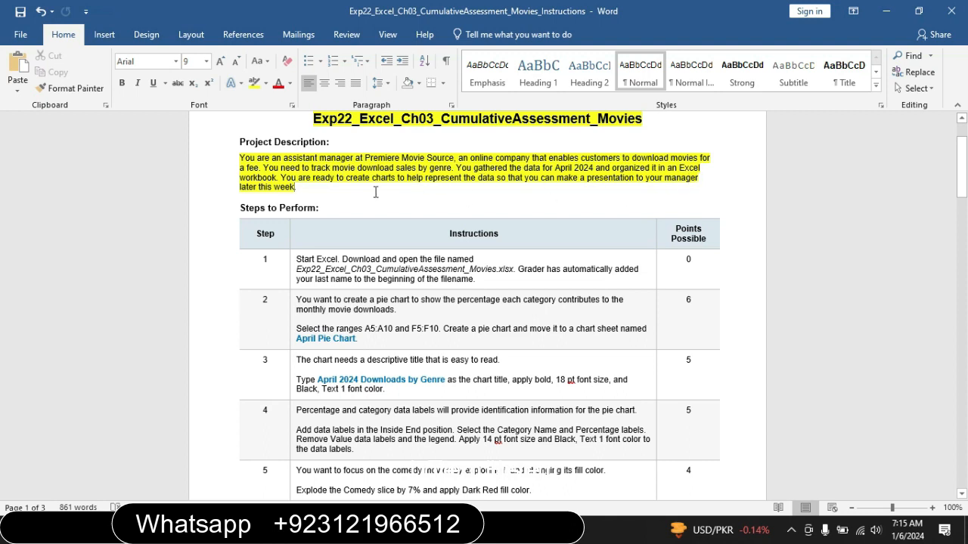
click(292, 262)
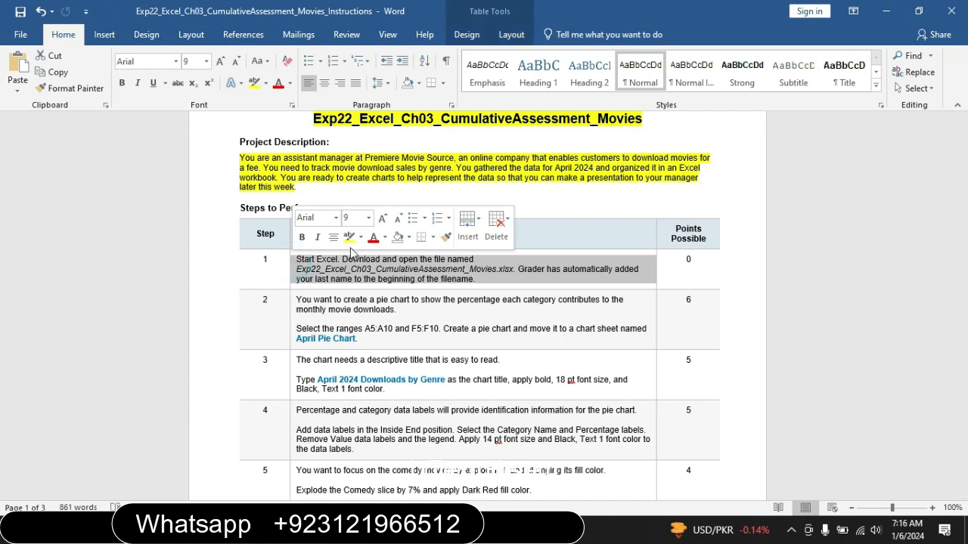
click(349, 237)
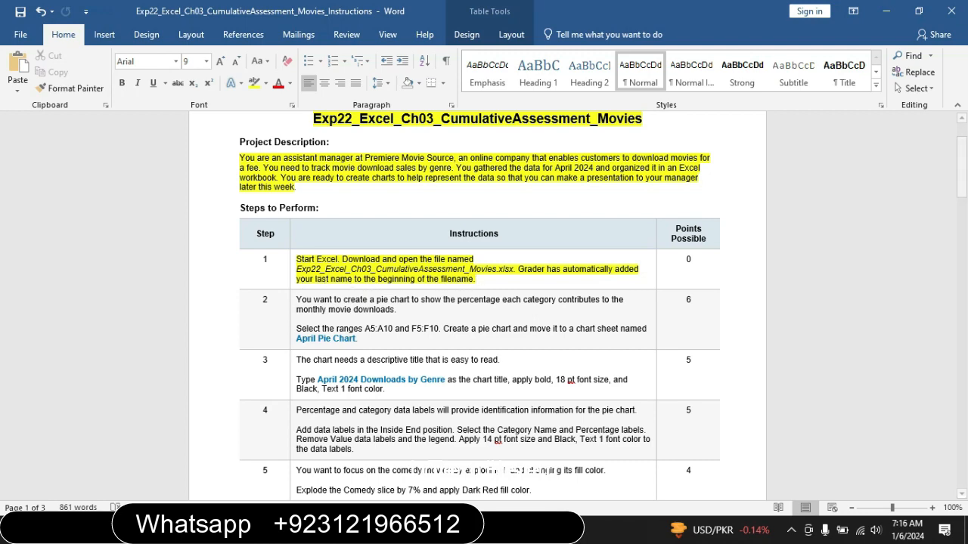
Step: View the Data sheet in the Excel movies workbook and return to the Word instructions
click(421, 530)
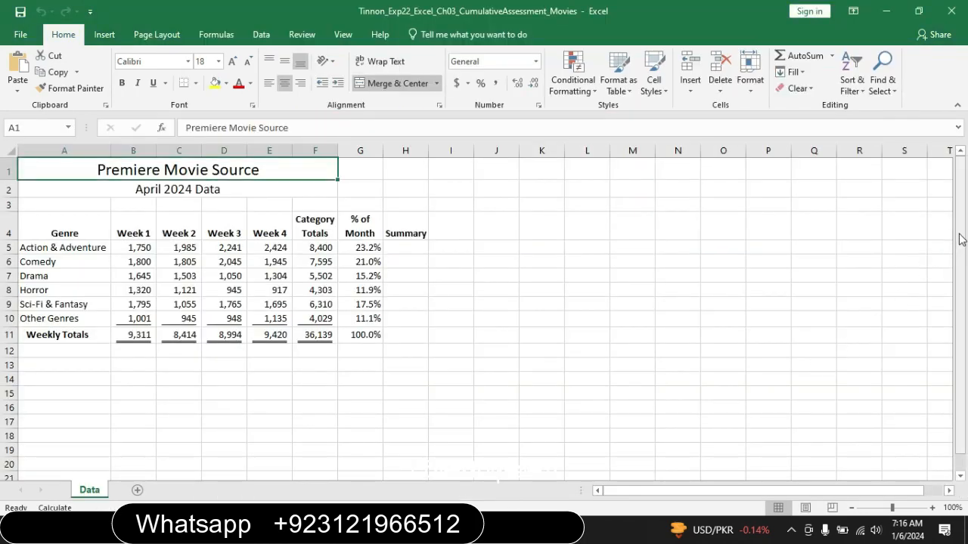
drag(959, 239, 962, 205)
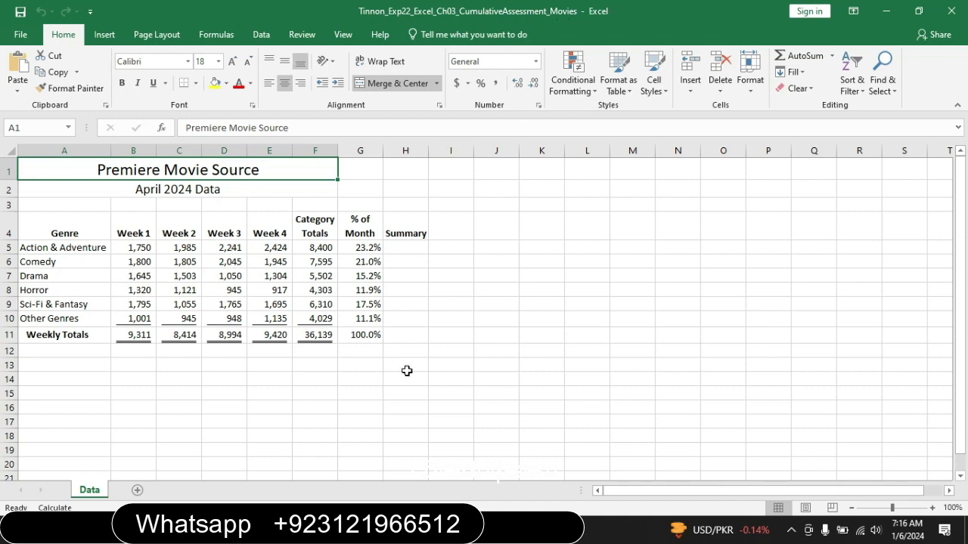
key(alt+Tab)
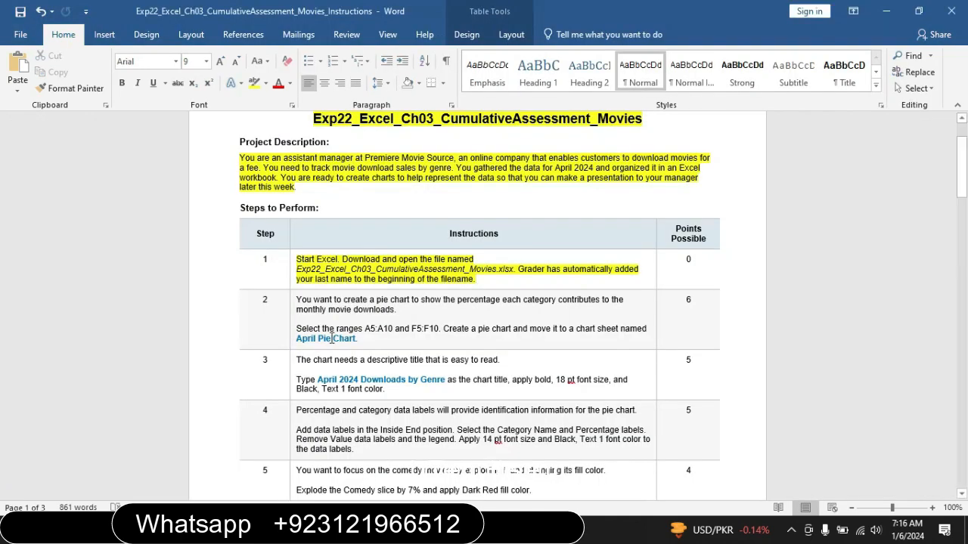
Step: Highlight the step 2 instruction in yellow and select its phrase about the ranges A5:A10 and F5:F10
click(292, 303)
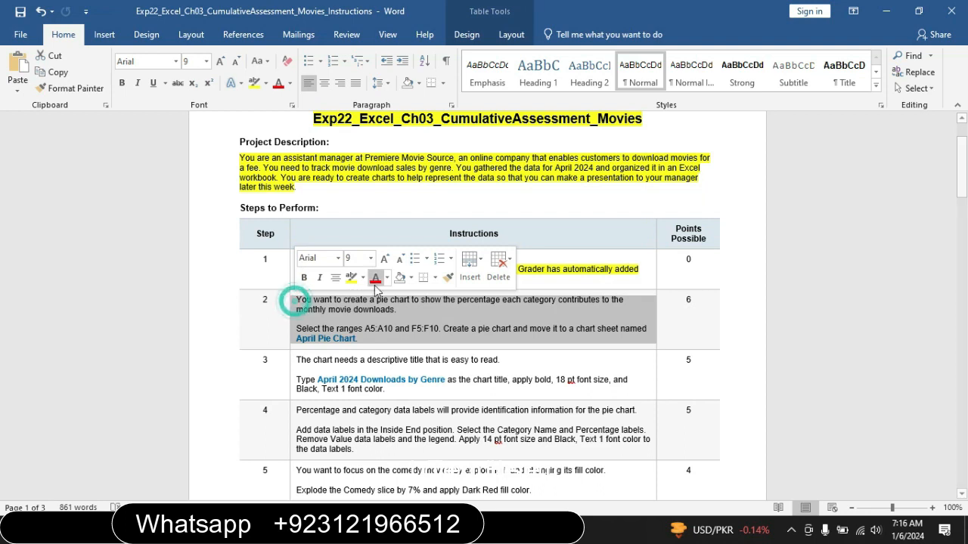
click(352, 279)
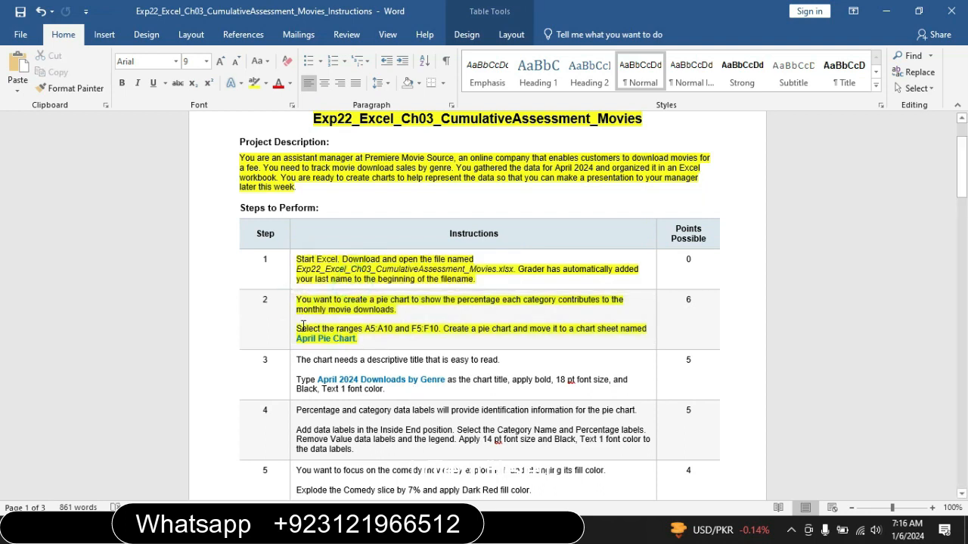
drag(302, 326, 438, 330)
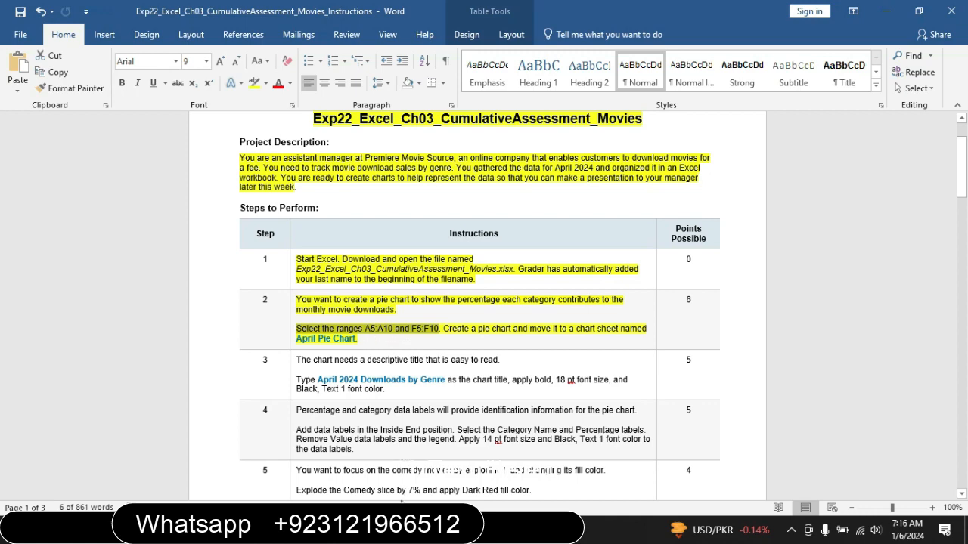
Step: Switch to the Excel workbook and select the genre names in A5:A10 together with the category totals in F5:F10
click(402, 529)
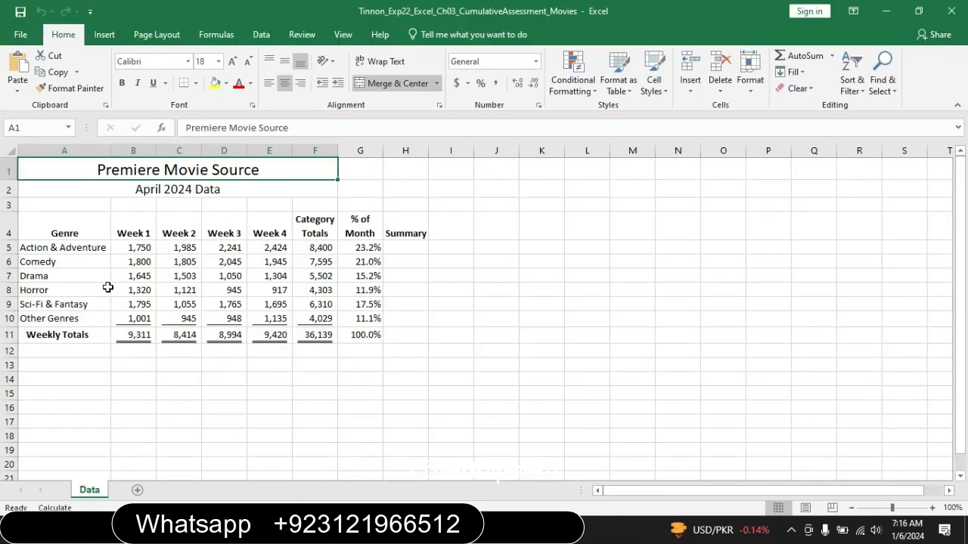
drag(56, 250, 61, 318)
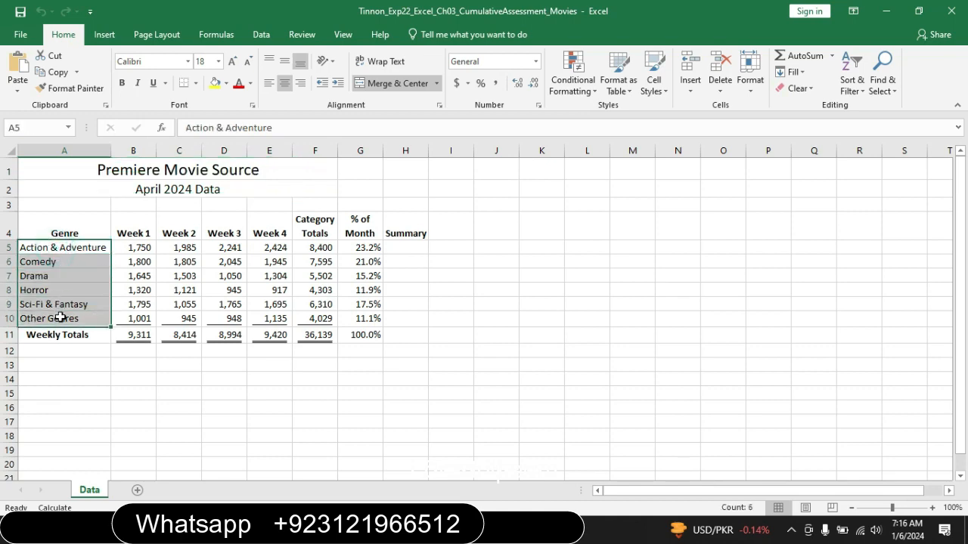
key(alt+Tab)
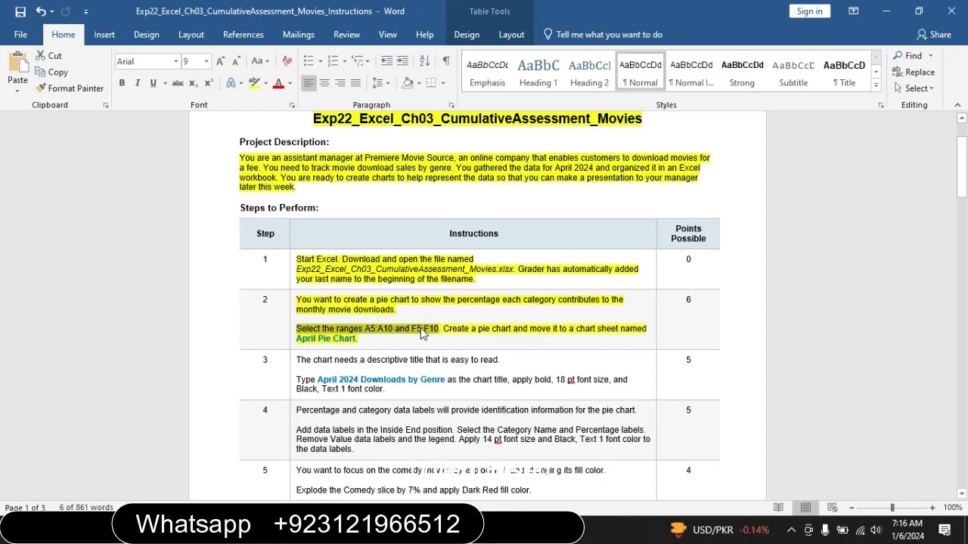
key(alt+Tab)
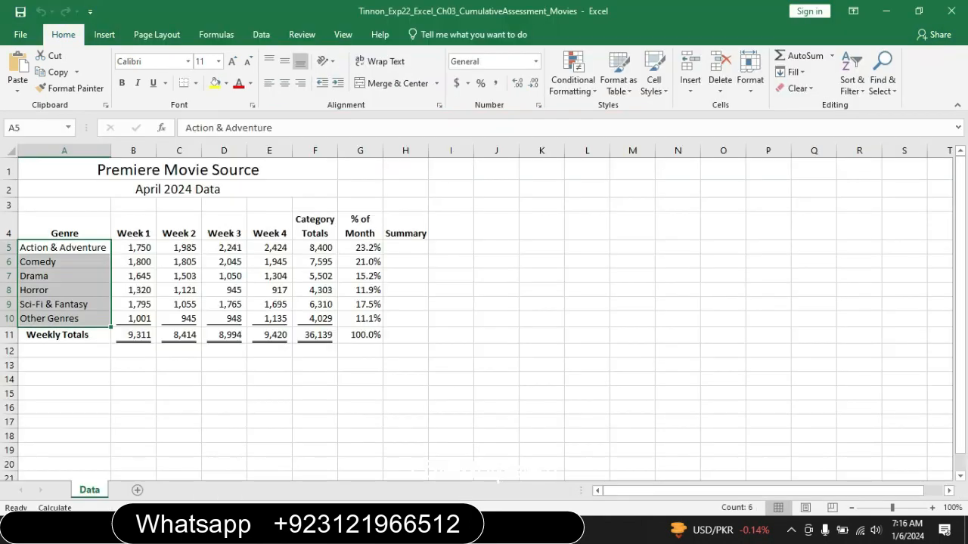
click(312, 248)
drag(312, 257, 316, 318)
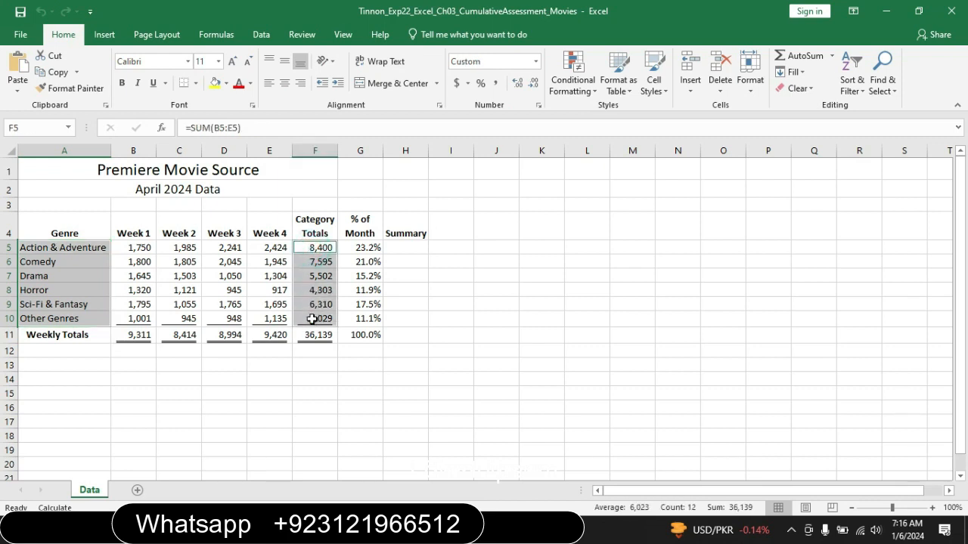
Step: Check the pie chart instruction in Word and insert a basic 2-D pie chart from the selected ranges in Excel
key(alt+Tab)
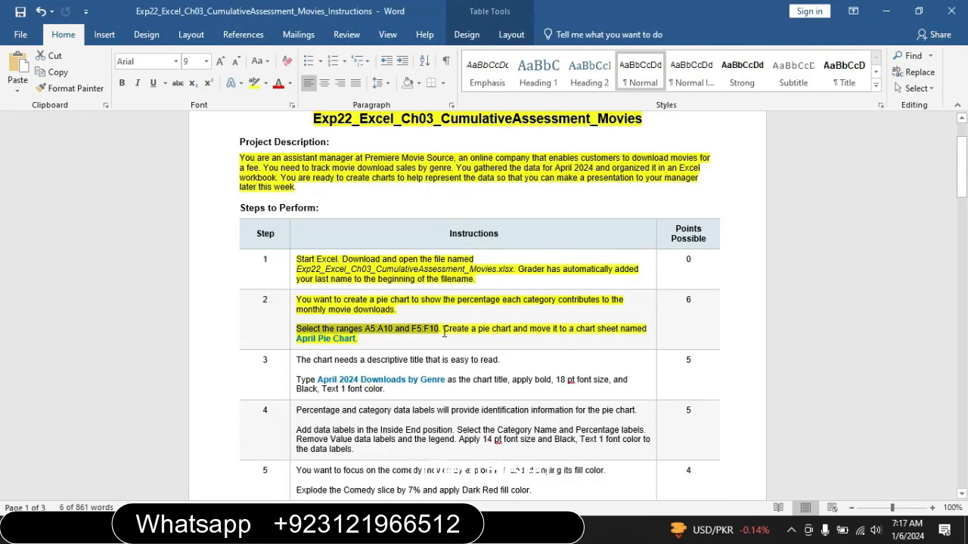
drag(449, 331, 604, 333)
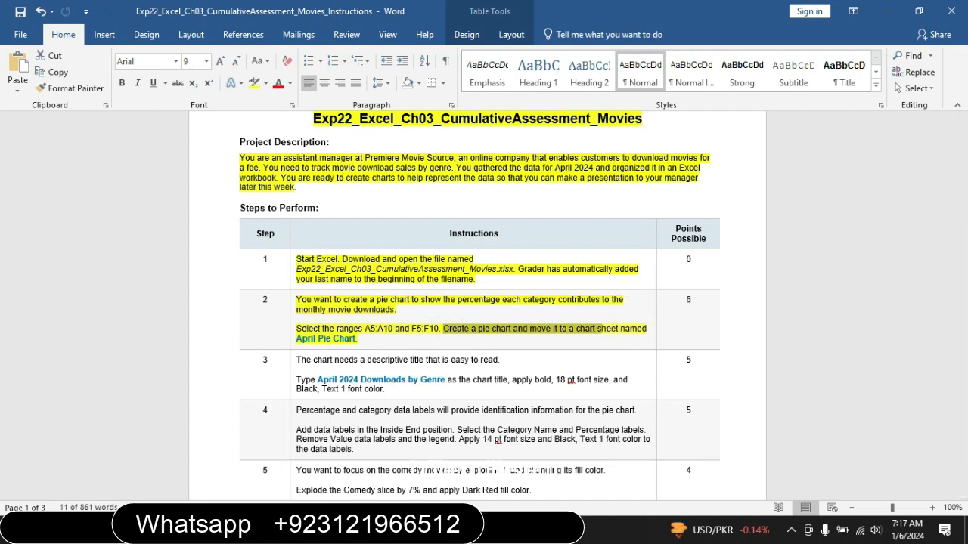
key(alt+Tab)
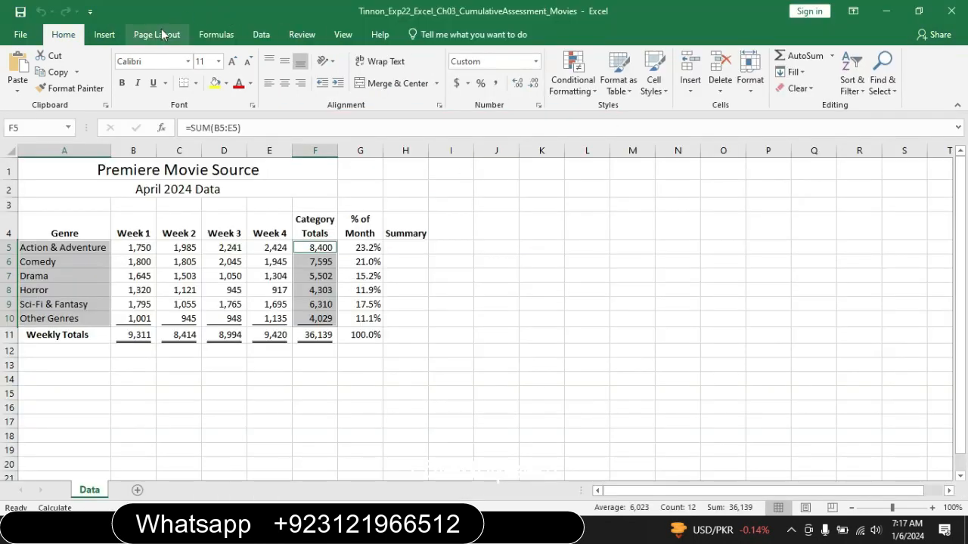
click(106, 36)
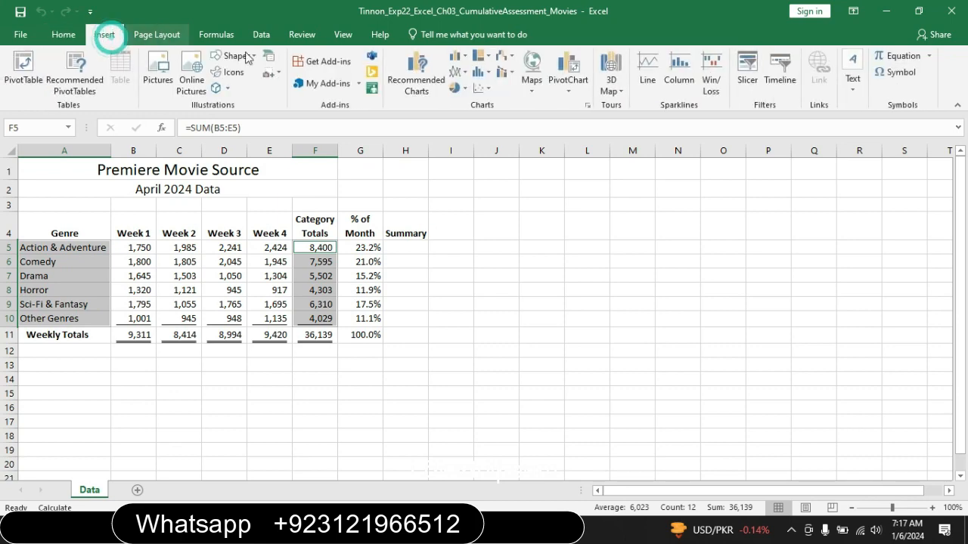
click(425, 77)
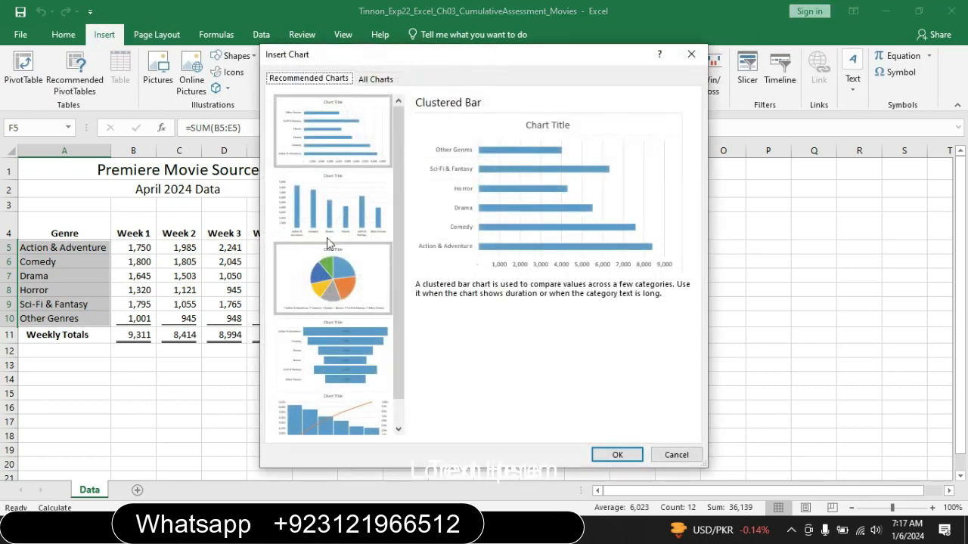
click(376, 79)
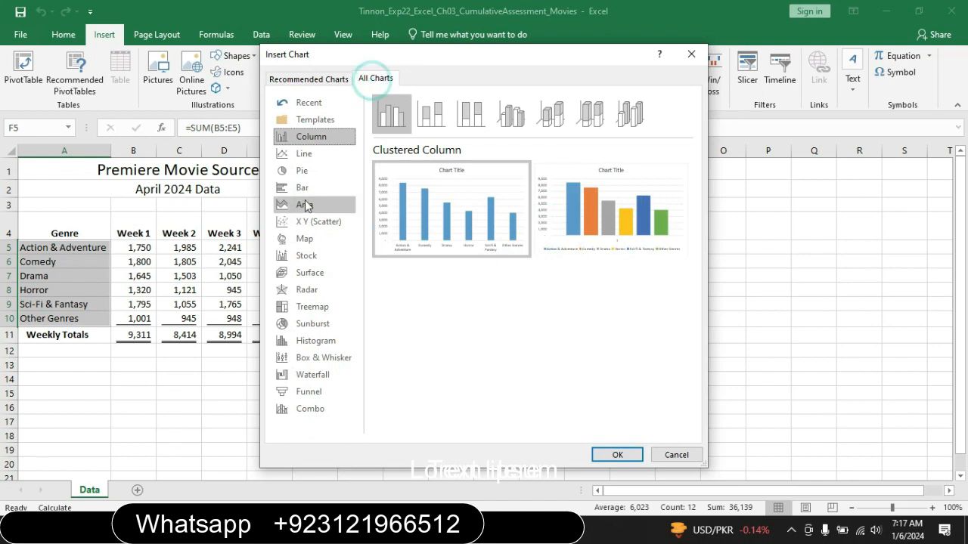
click(302, 174)
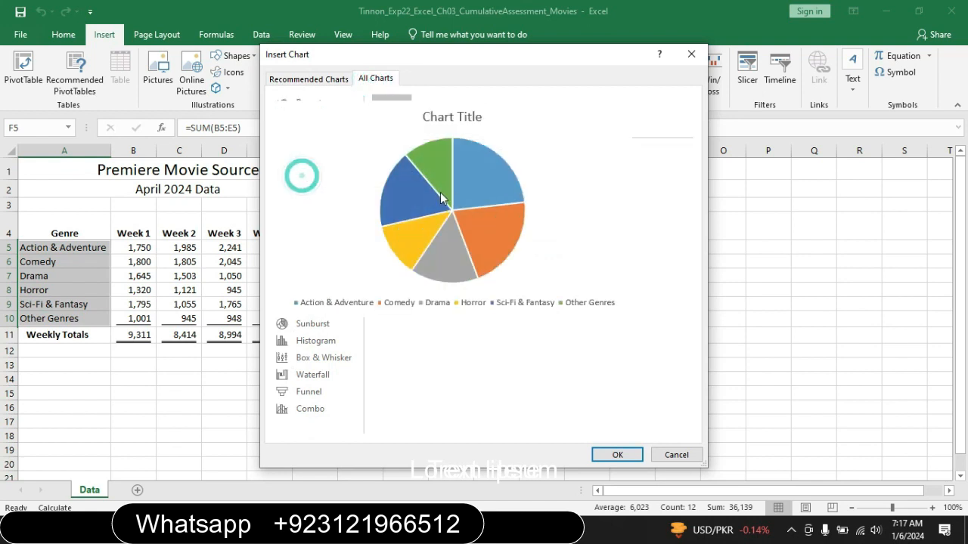
mouse_move(474, 193)
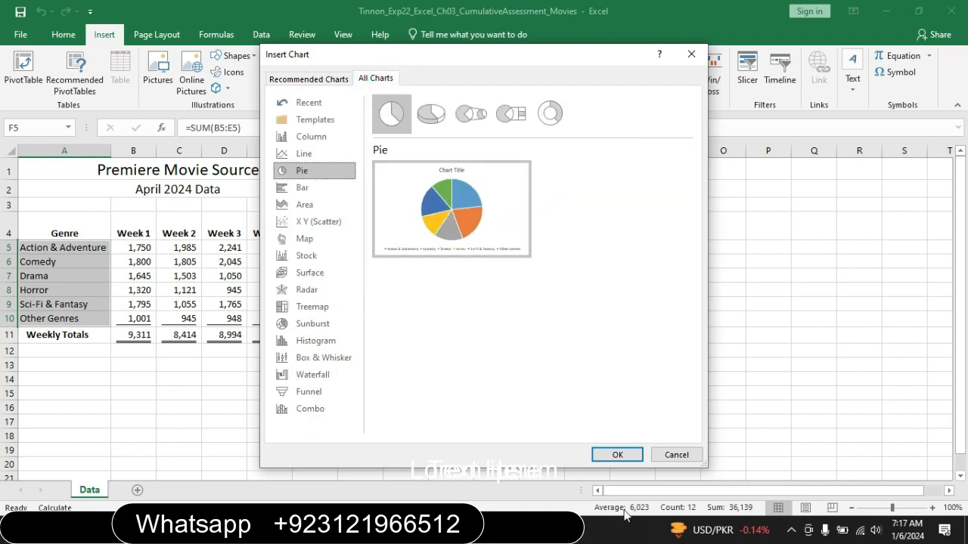
click(616, 456)
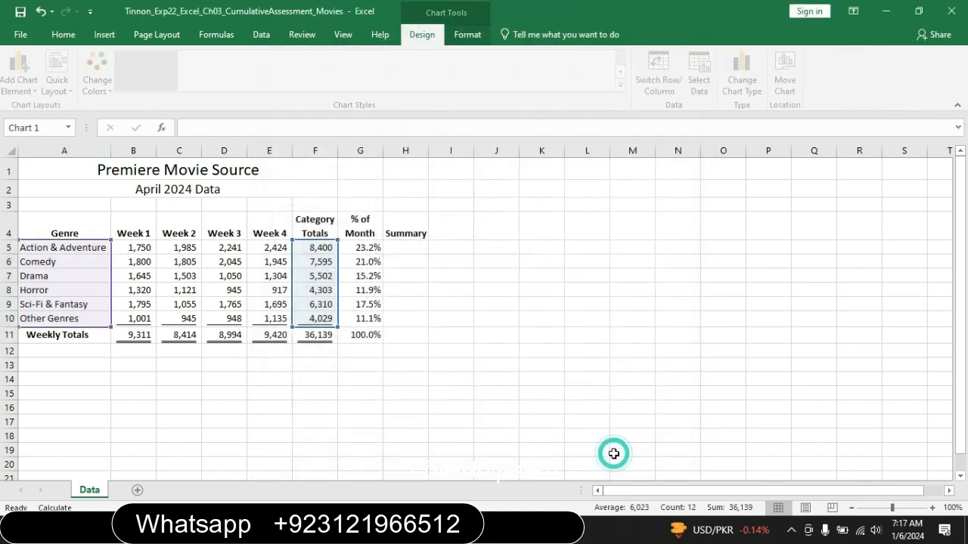
Step: Check the chart sheet name in the Word instructions and move the pie chart to a new sheet named April Pie Chart
key(alt+Tab)
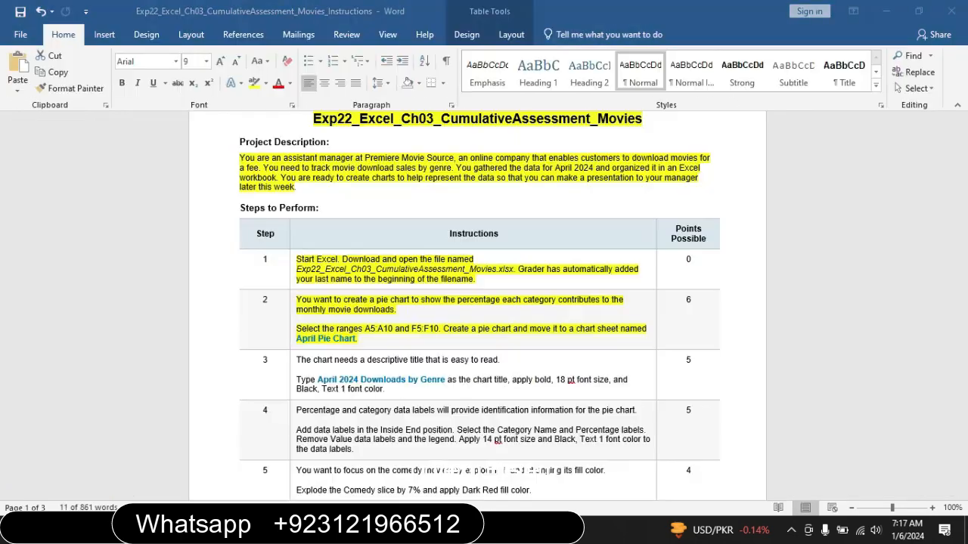
drag(296, 338, 347, 345)
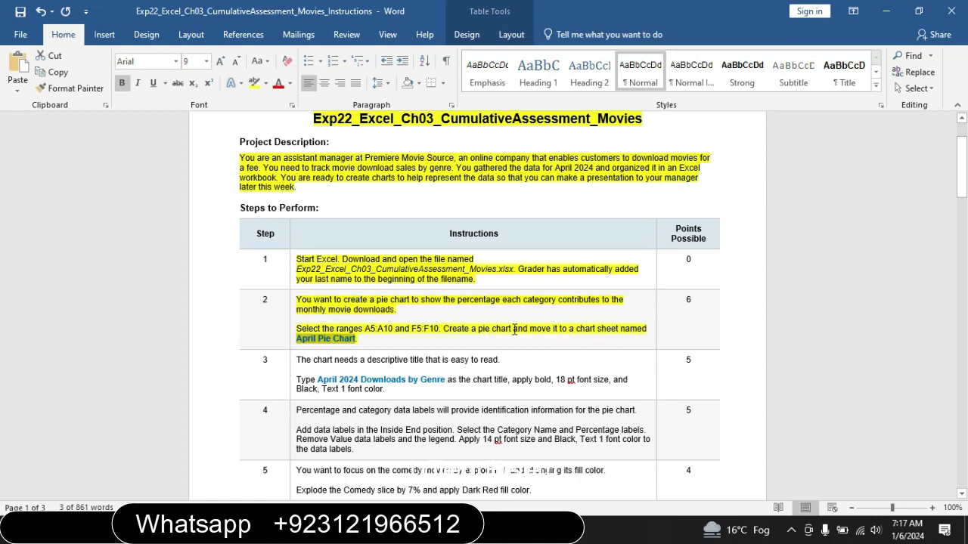
key(alt+Tab)
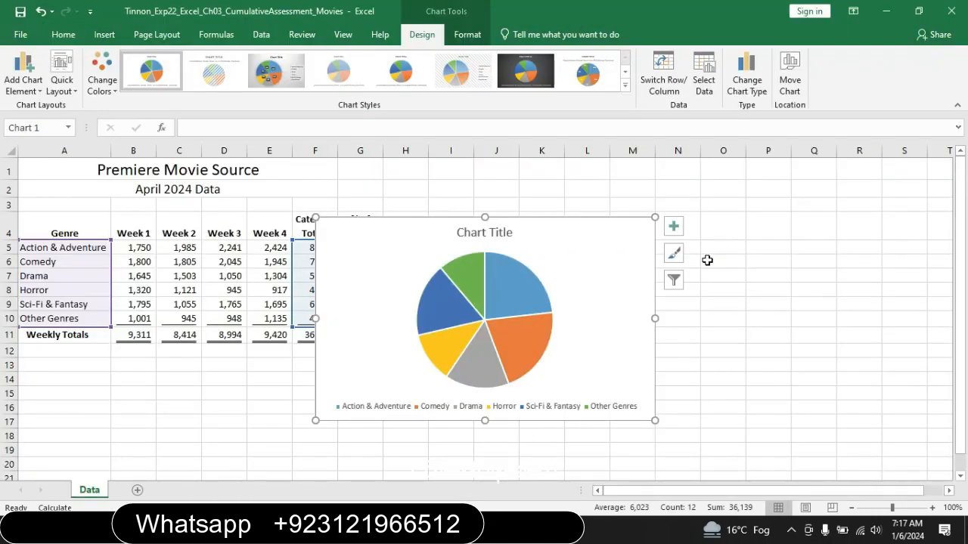
click(790, 75)
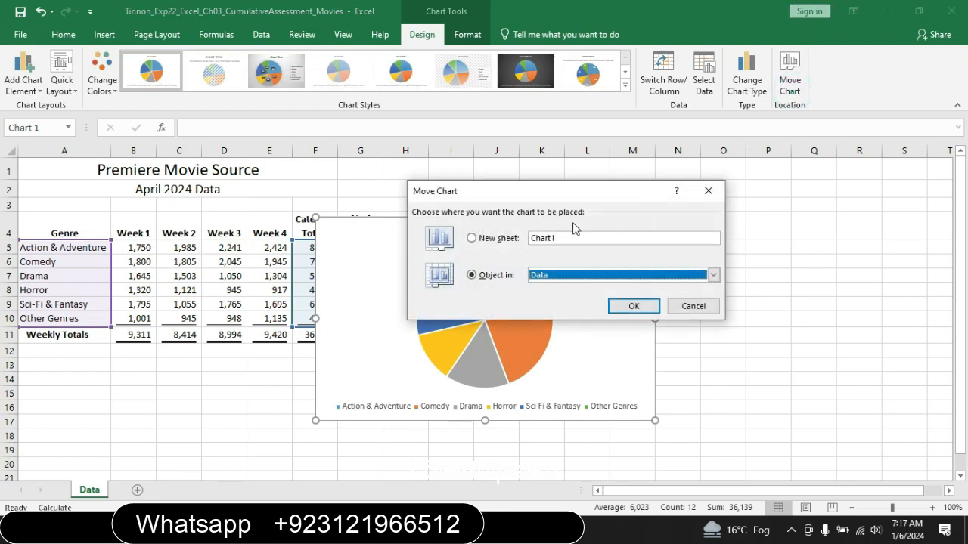
click(565, 237)
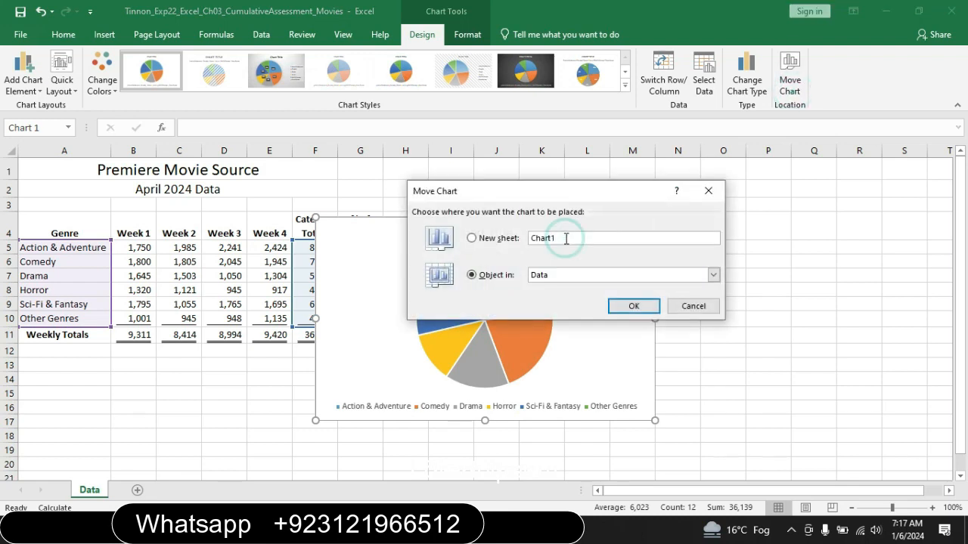
key(BackSpace)
key(BackSpace)
key(BackSpace)
key(BackSpace)
key(BackSpace)
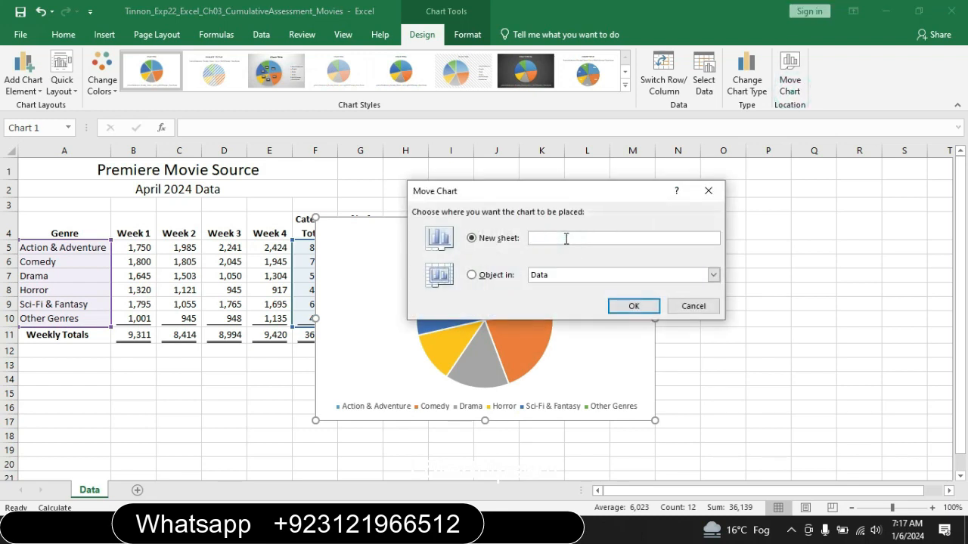
text(April Pie Chart)
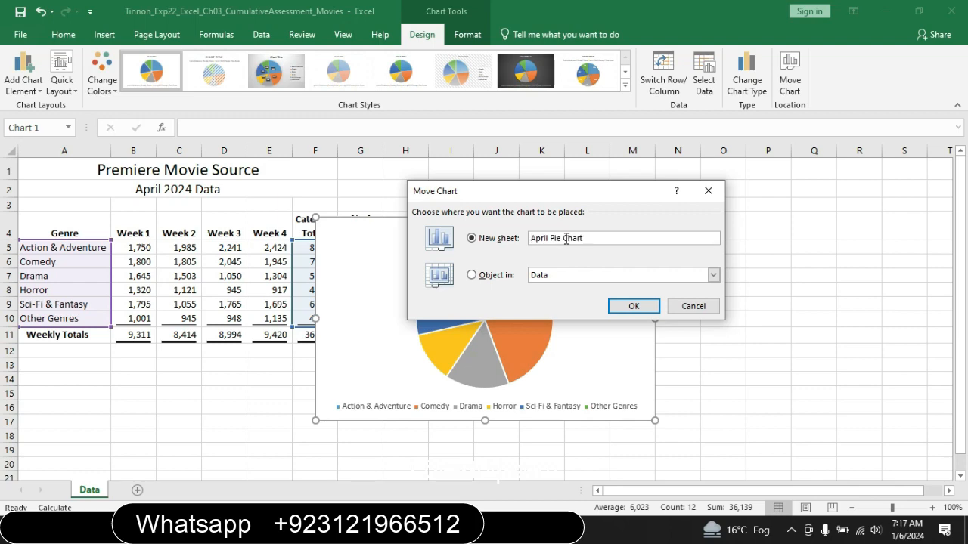
click(632, 306)
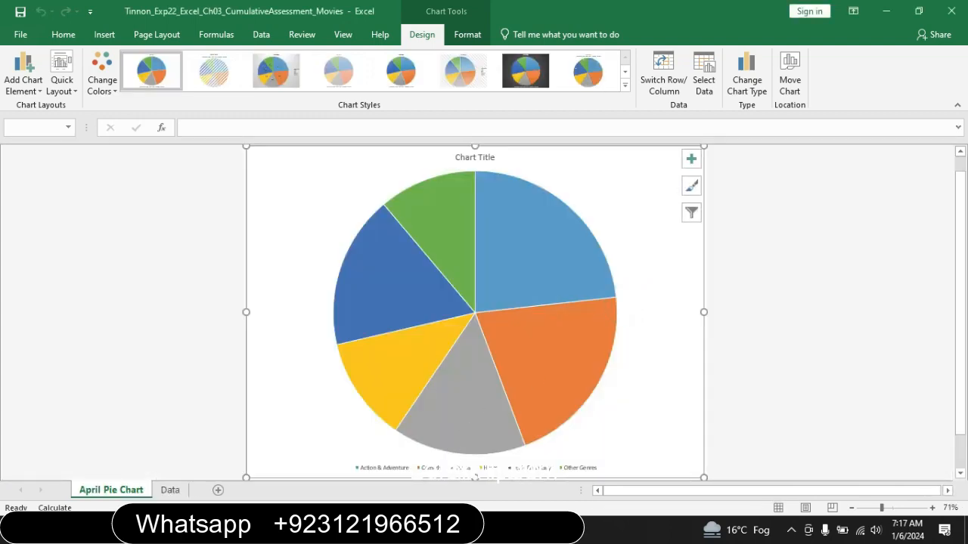
Step: Switch to the Word instructions and highlight the step 3 instruction about the chart title in yellow
key(alt+Tab)
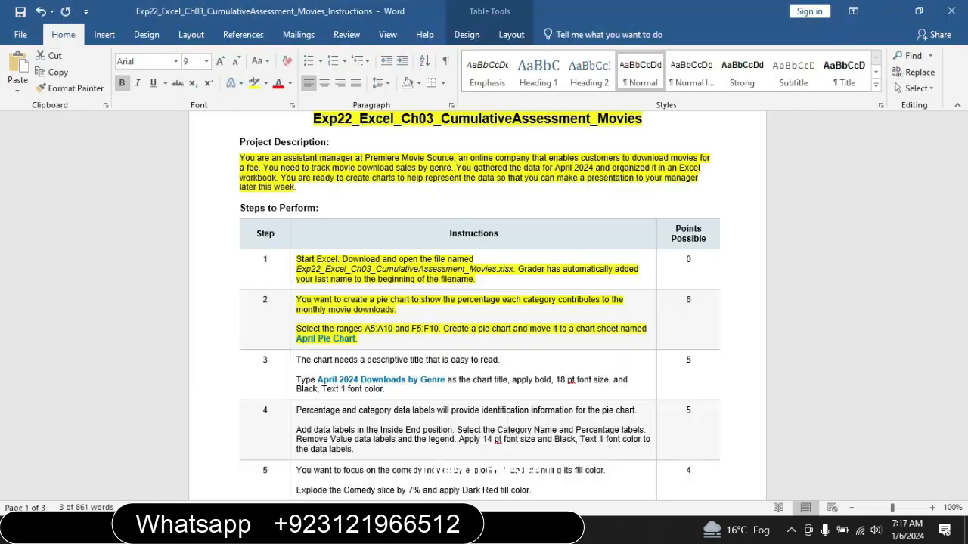
click(296, 367)
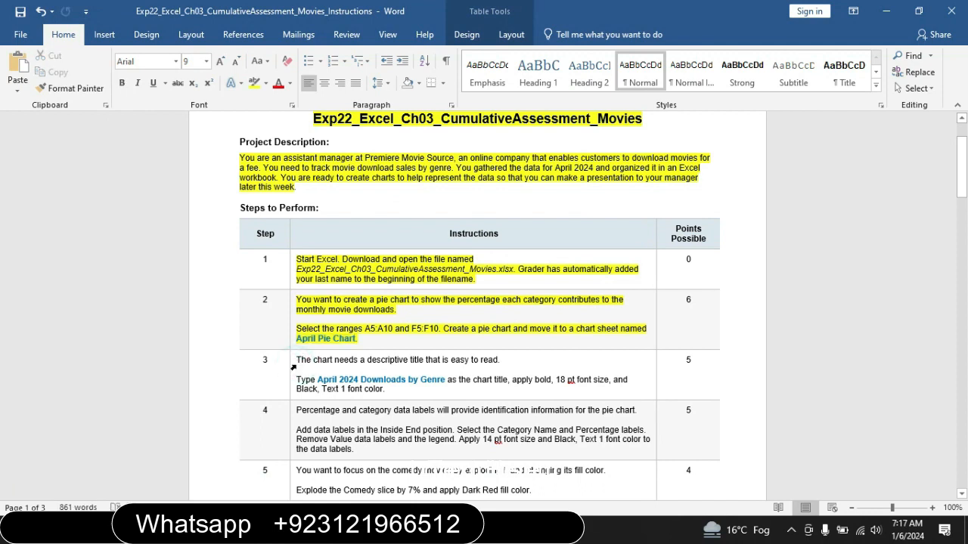
click(293, 368)
click(353, 348)
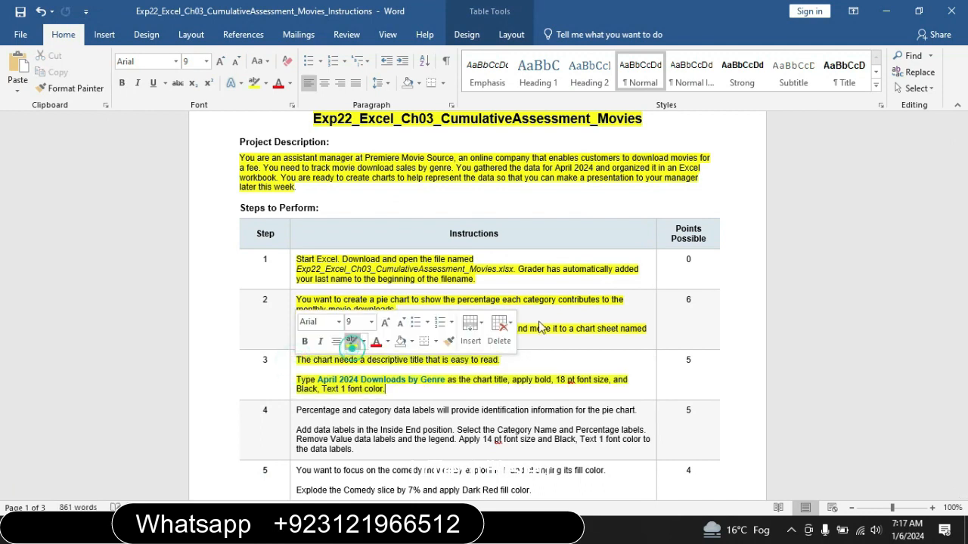
drag(964, 192, 965, 201)
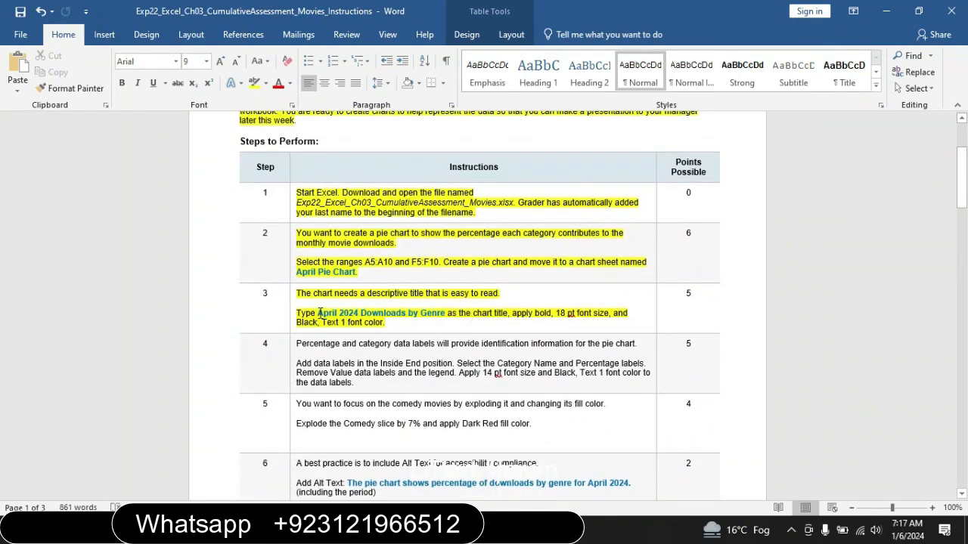
Step: Copy the chart title text "April 2024 Downloads by Genre" from the step 3 instruction
double_click(320, 312)
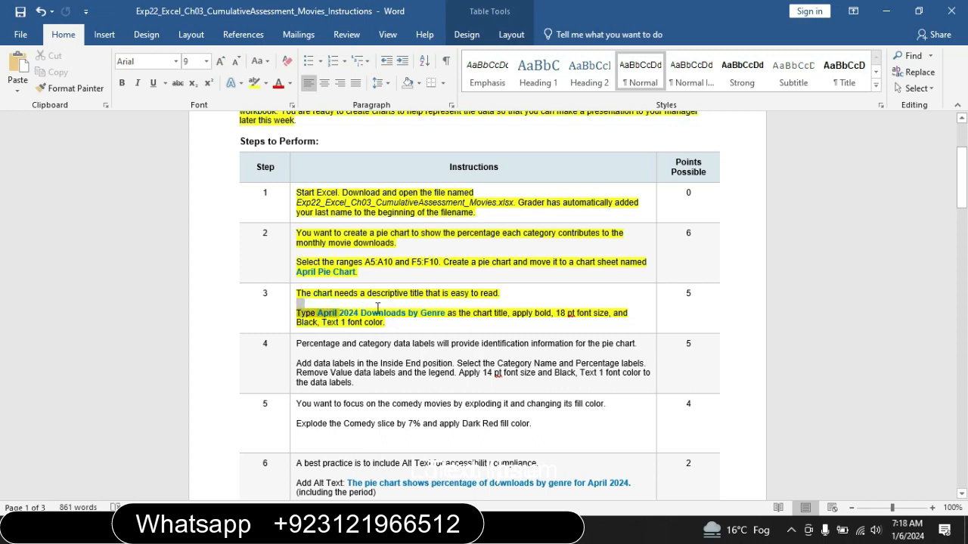
drag(395, 309, 432, 315)
key(ctrl+c)
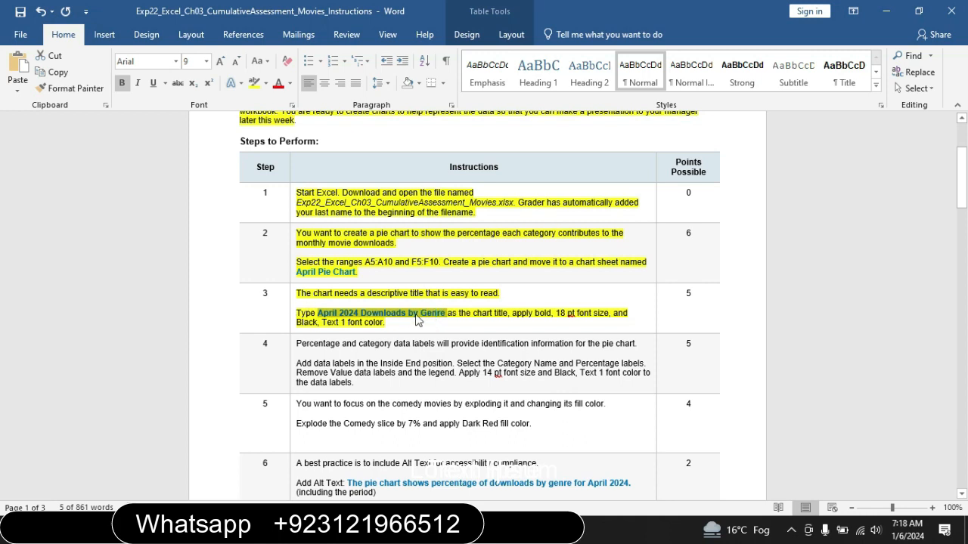
Step: Switch to the Excel workbook and replace the pie chart's placeholder title with the copied text "April 2024 Downloads by Genre"
key(alt+Tab)
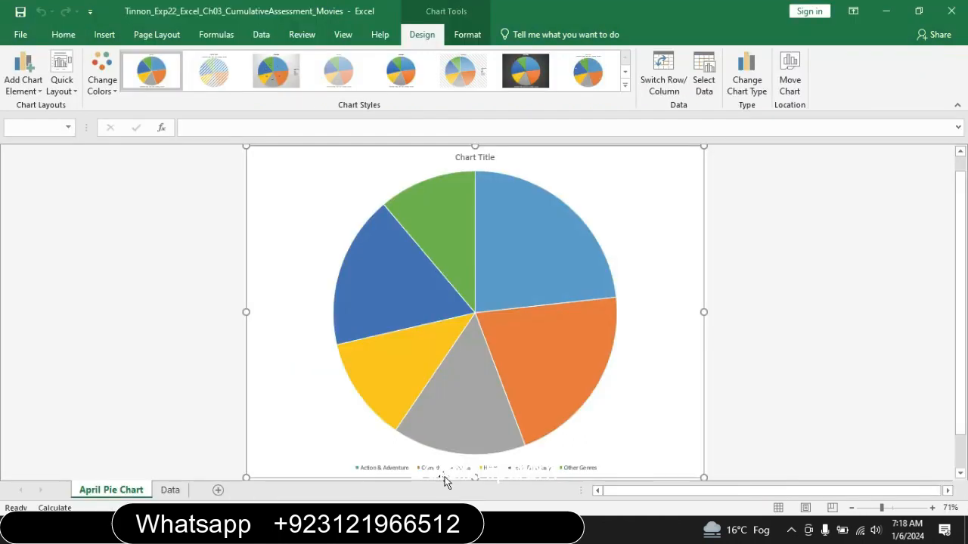
click(475, 157)
double_click(474, 156)
click(475, 159)
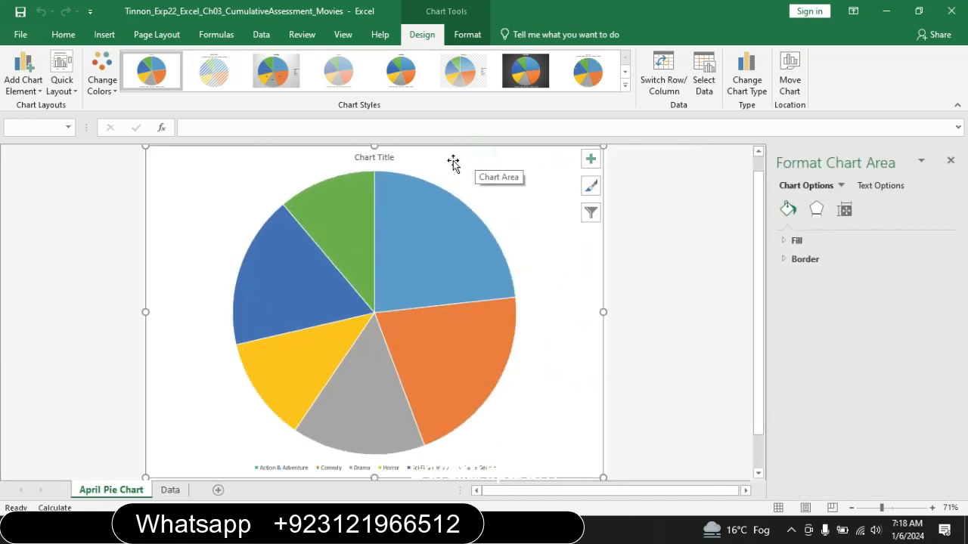
click(382, 158)
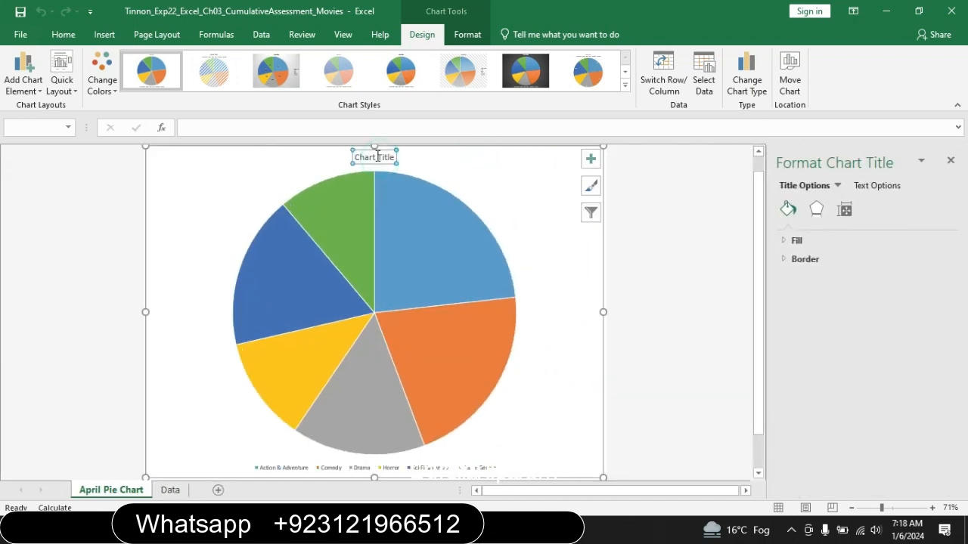
click(381, 157)
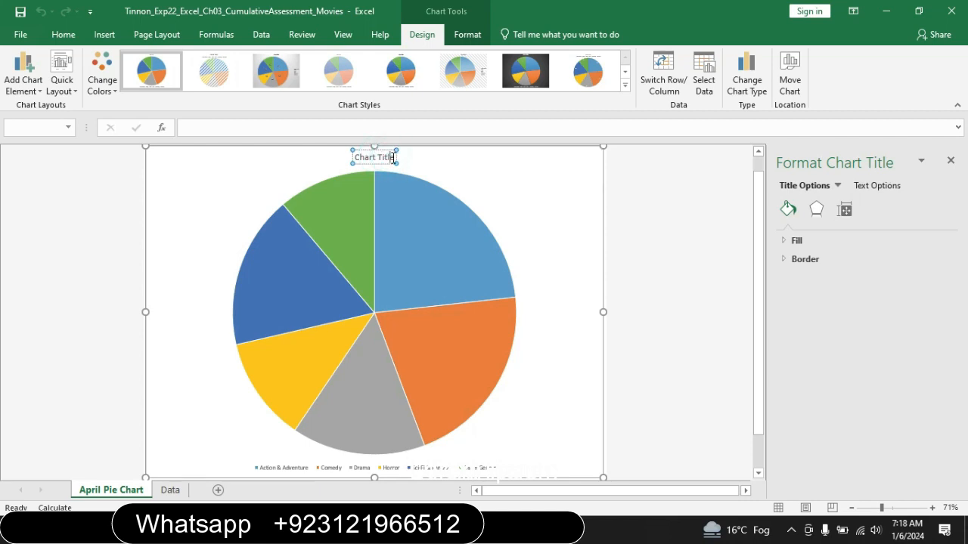
double_click(392, 157)
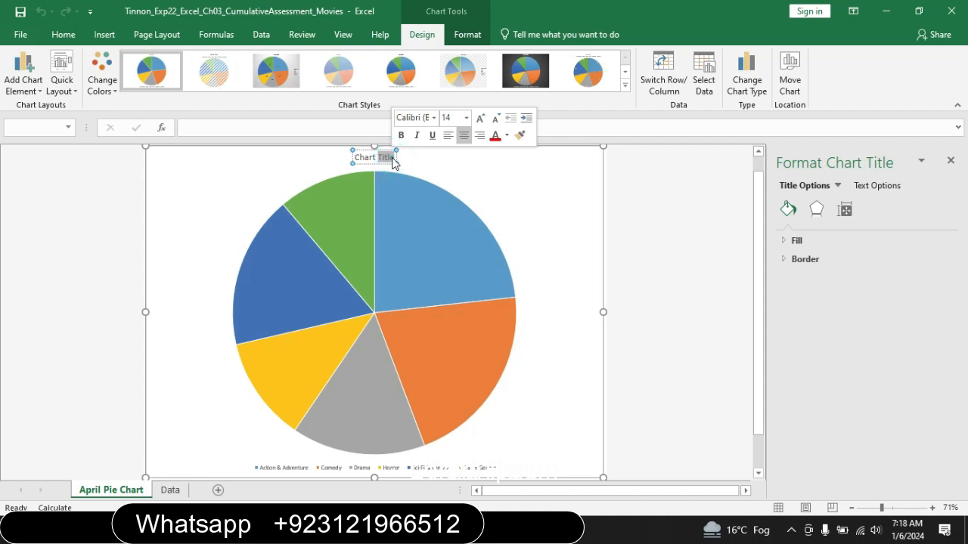
key(BackSpace)
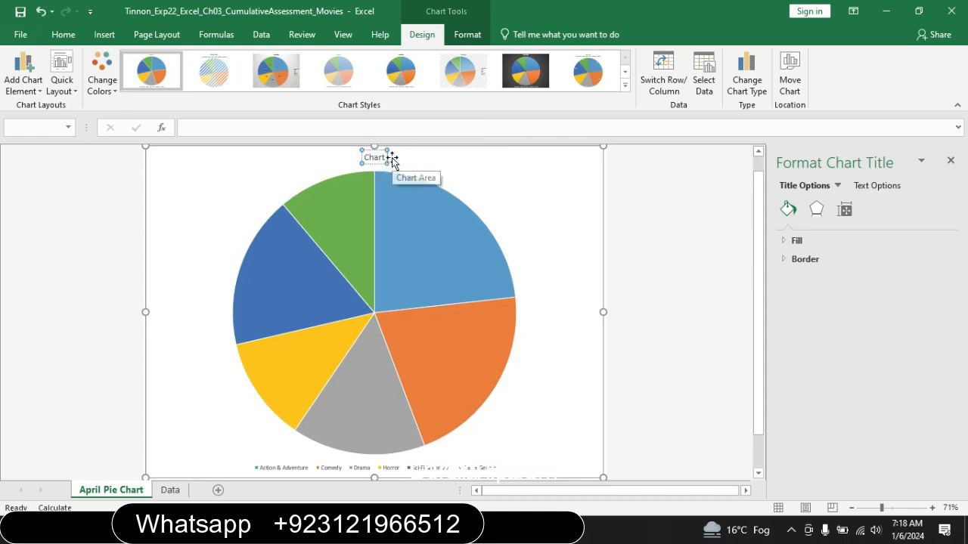
key(BackSpace)
key(BackSpace)
key(BackSpace)
key(BackSpace)
key(BackSpace)
key(BackSpace)
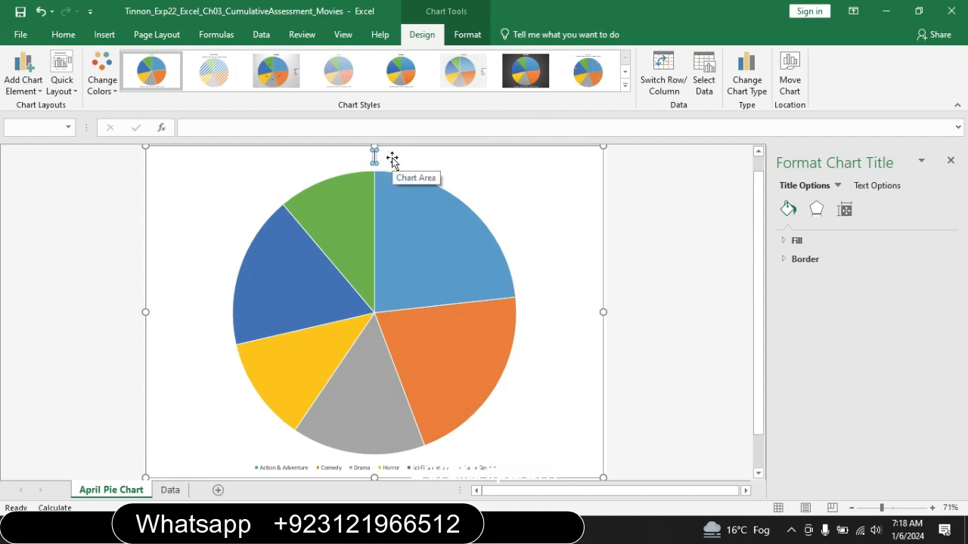
key(ctrl+v)
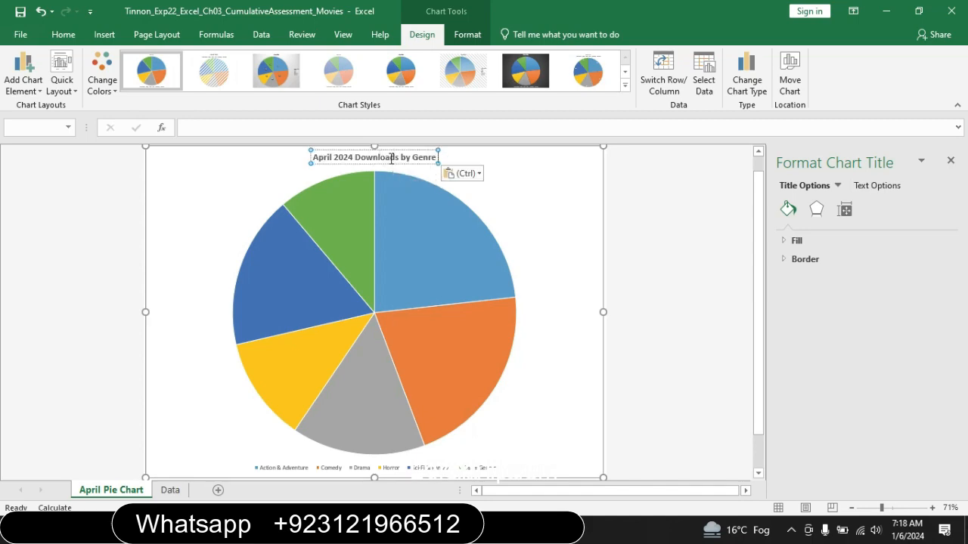
click(277, 182)
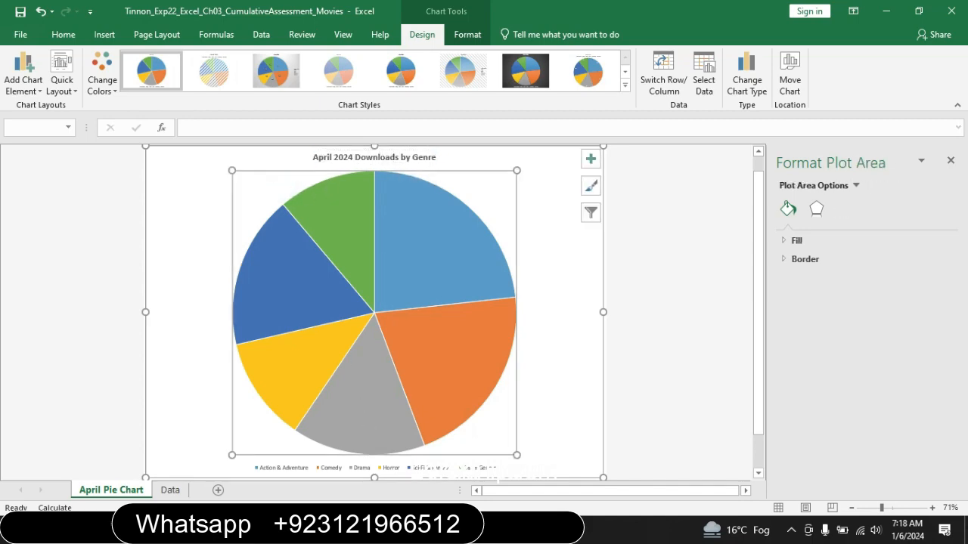
Step: Check the title formatting instruction in Word, and in Excel toggle bold on the chart title and set its font size to 18
key(alt+Tab)
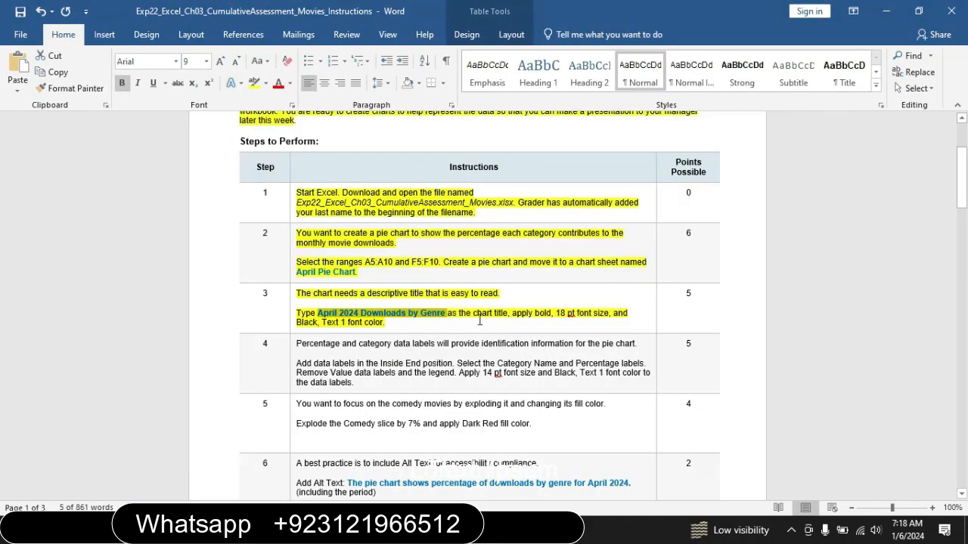
mouse_move(514, 312)
mouse_down()
mouse_move(627, 316)
mouse_move(516, 331)
mouse_up()
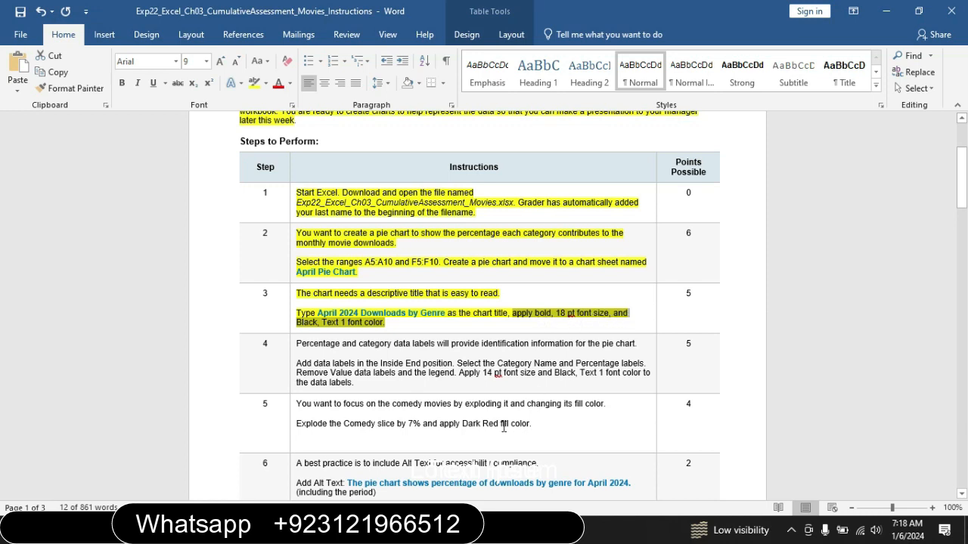
key(alt+Tab)
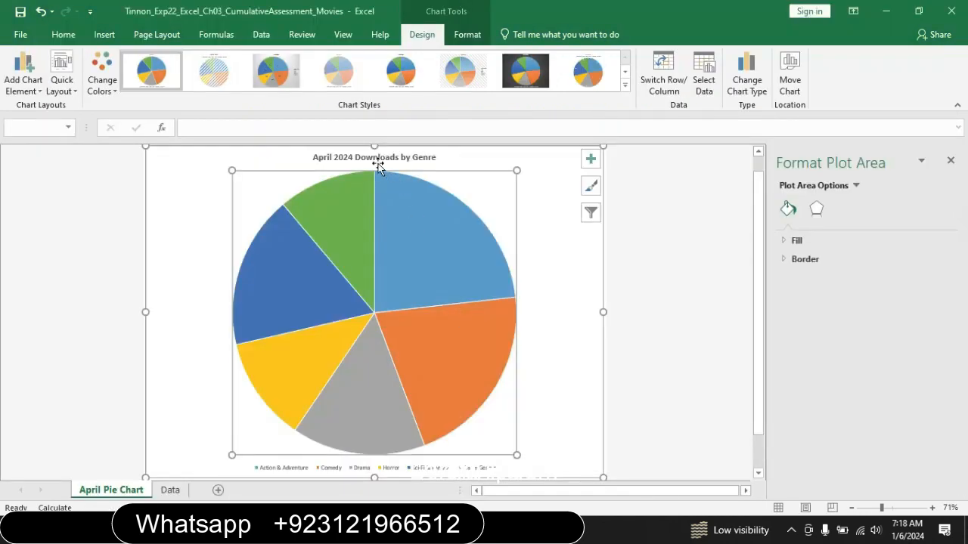
click(373, 159)
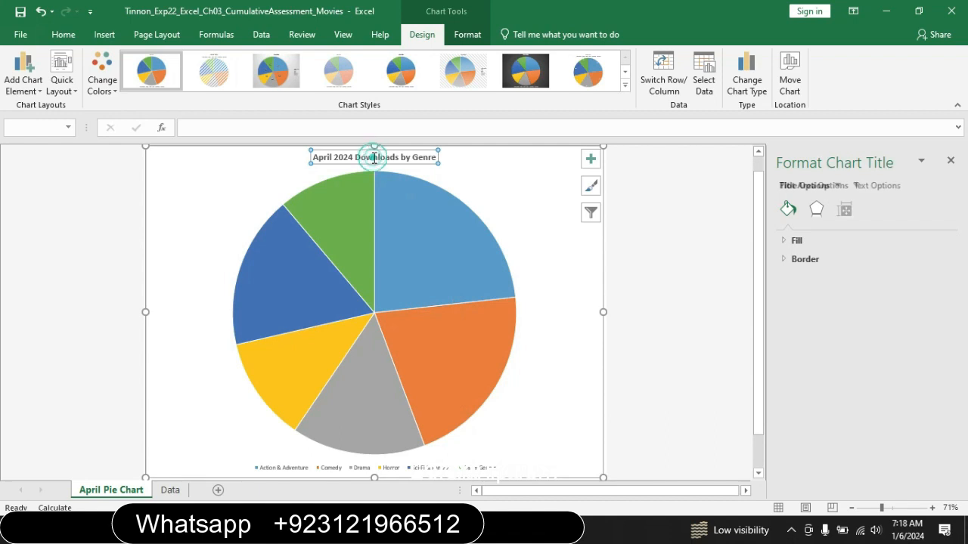
click(64, 38)
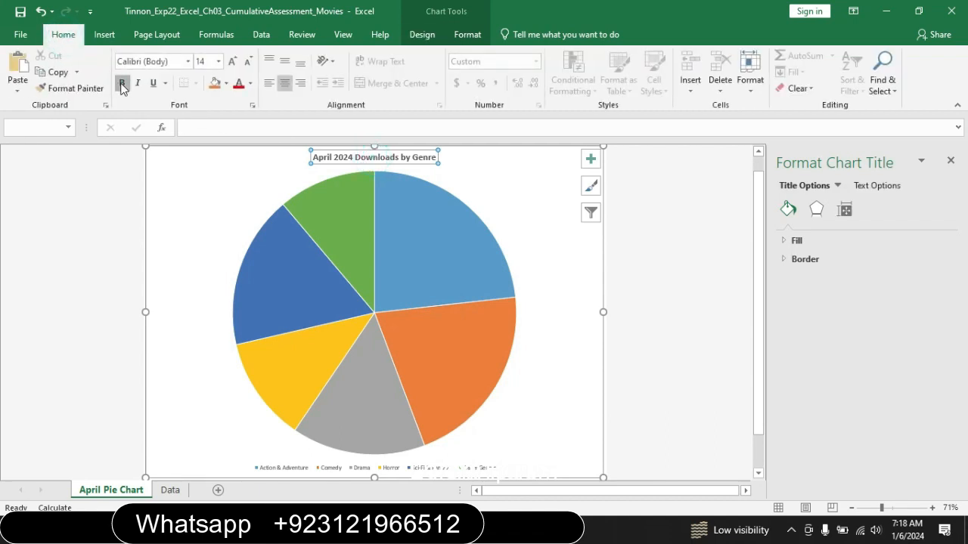
click(122, 83)
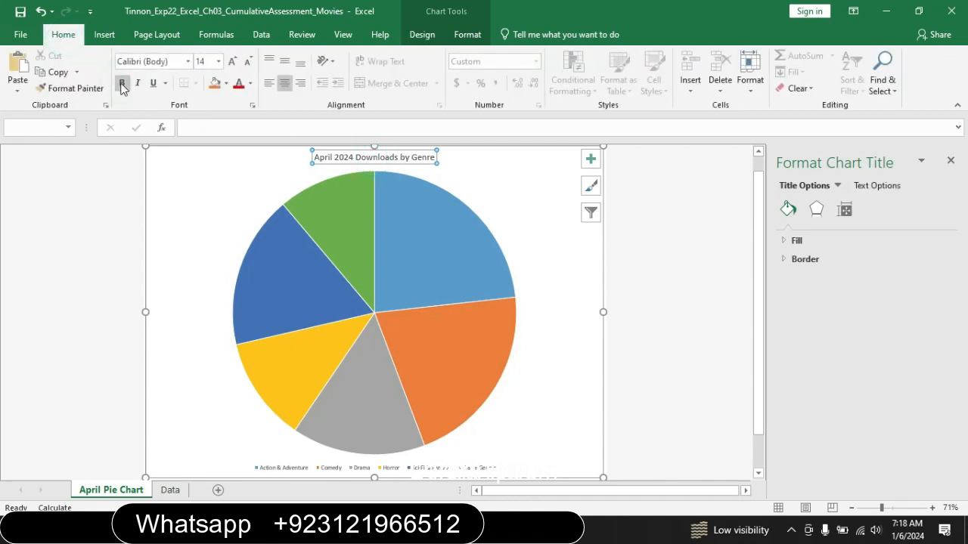
click(218, 61)
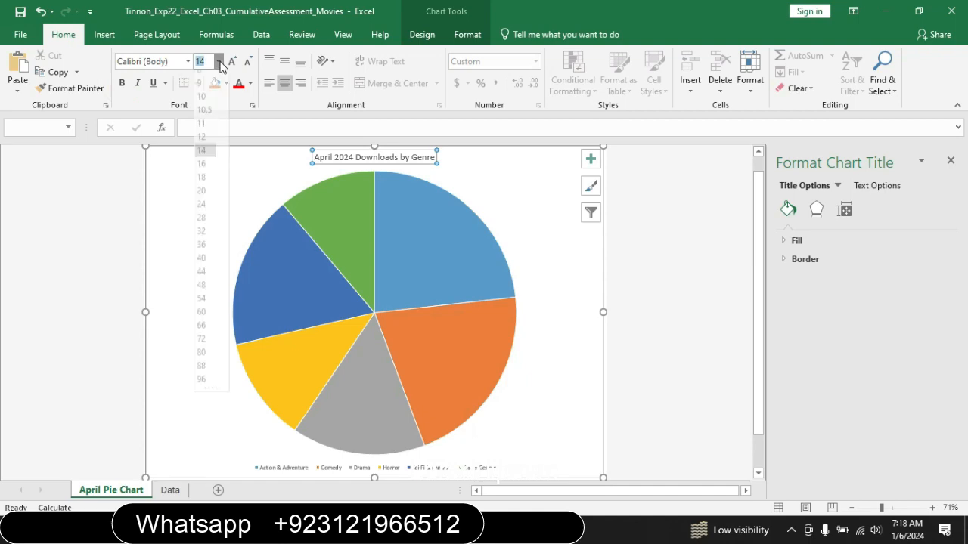
click(208, 187)
Step: Recheck the required font color in the Word instructions and apply Black, Text 1 to the chart title in Excel
click(369, 530)
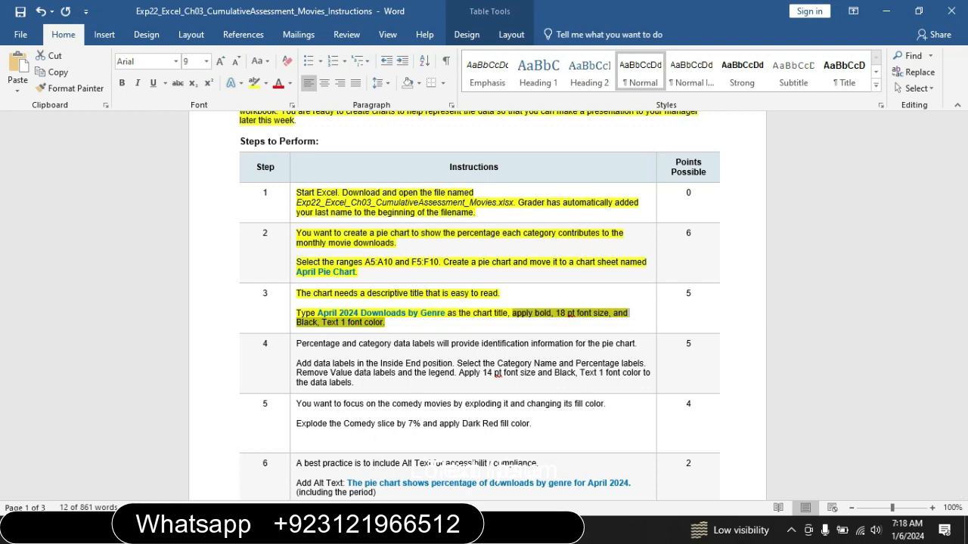
key(alt+Tab)
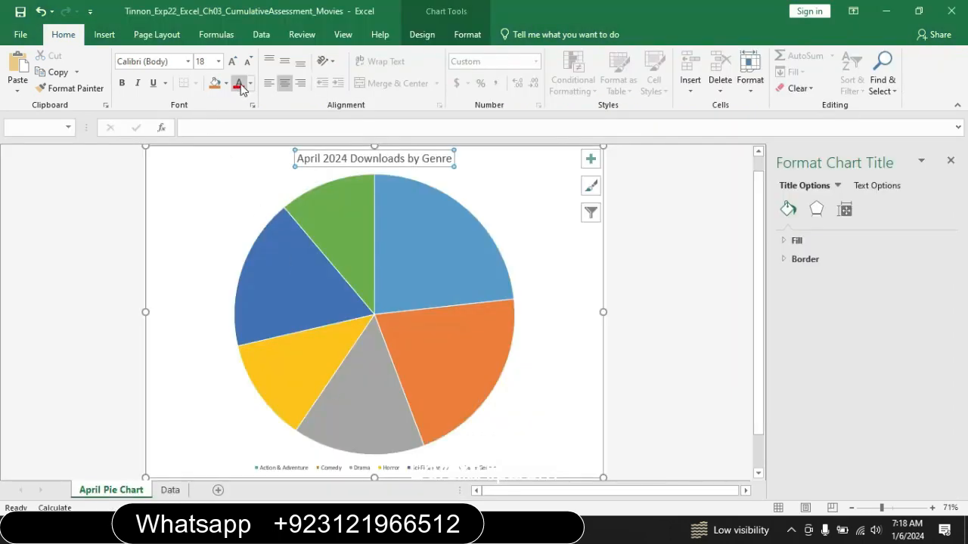
click(250, 83)
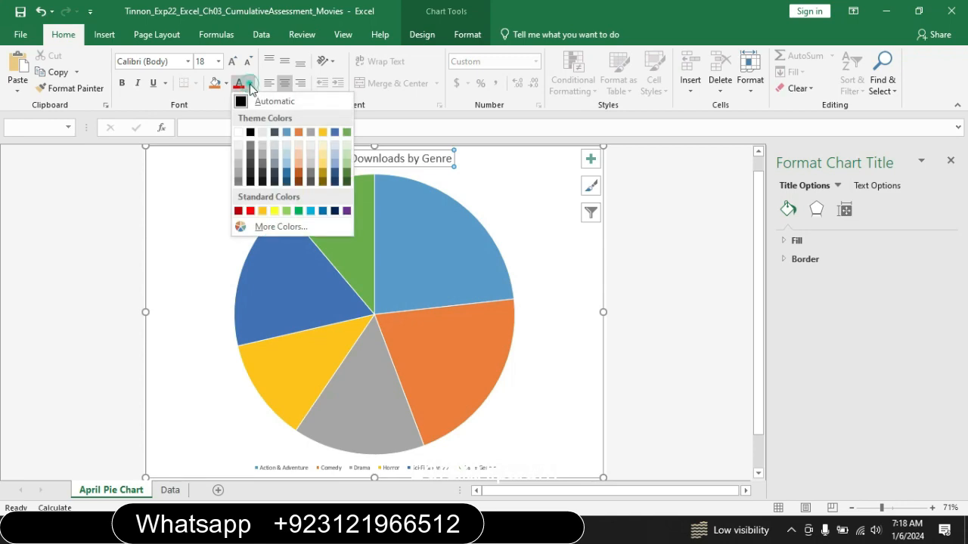
click(250, 133)
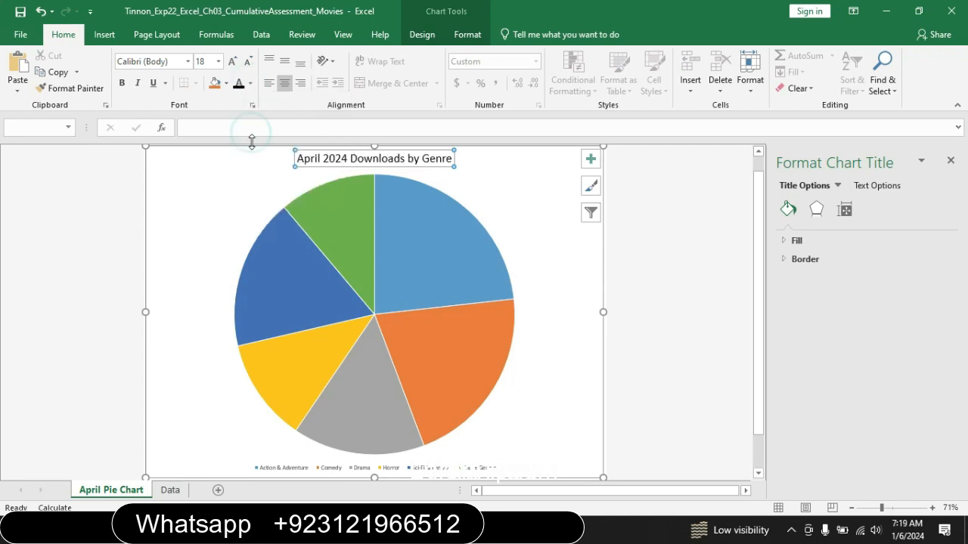
Step: Switch to Word, highlight the step 4 instruction in yellow and select its phrase about data labels in the Inside End position
key(alt+Tab)
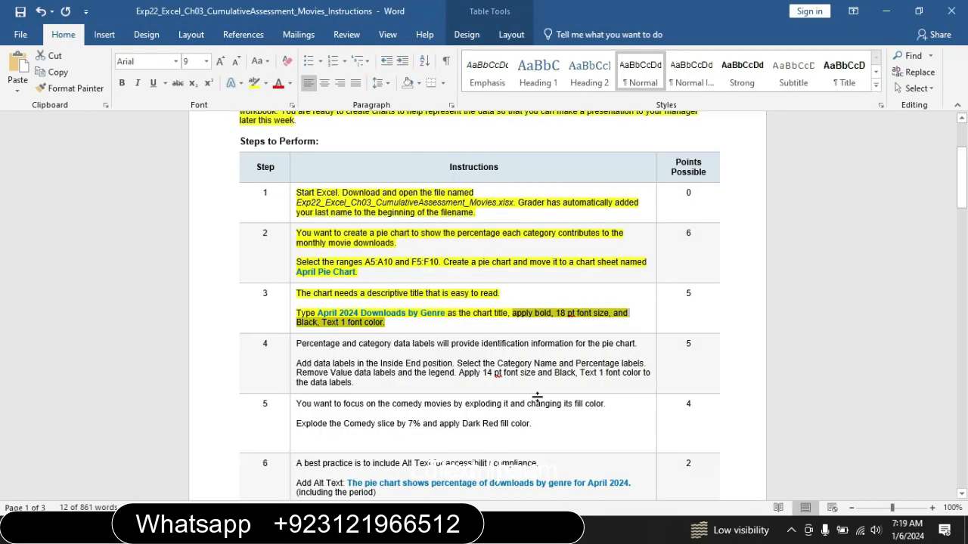
click(292, 347)
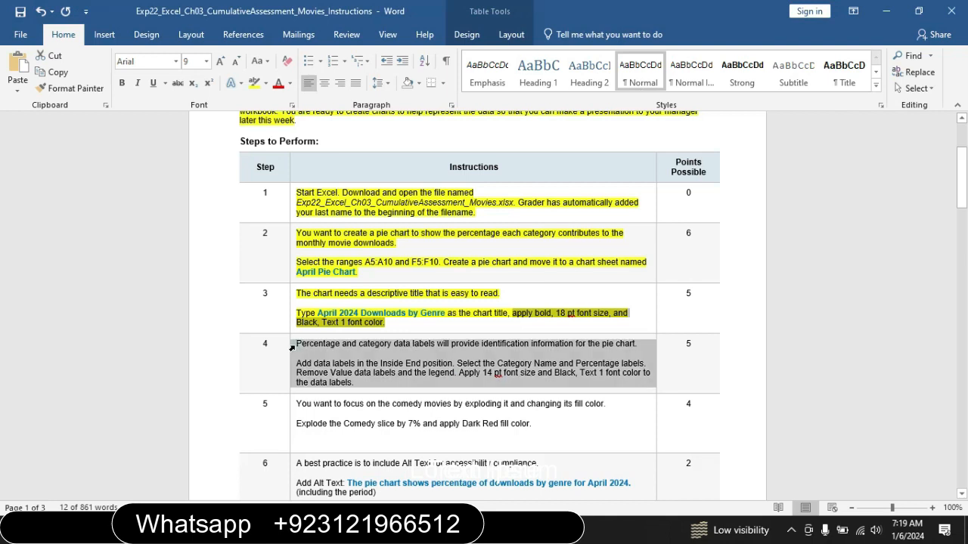
click(349, 325)
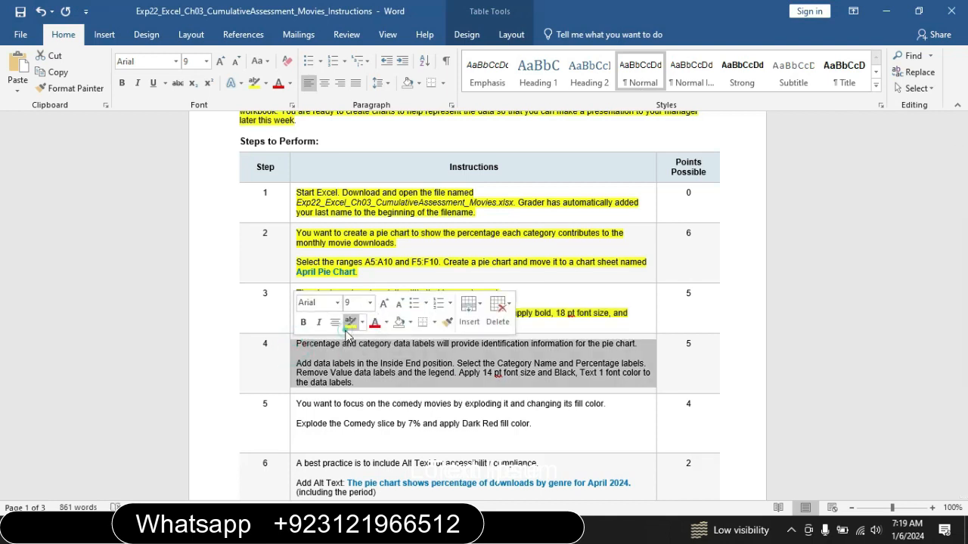
drag(963, 189, 963, 193)
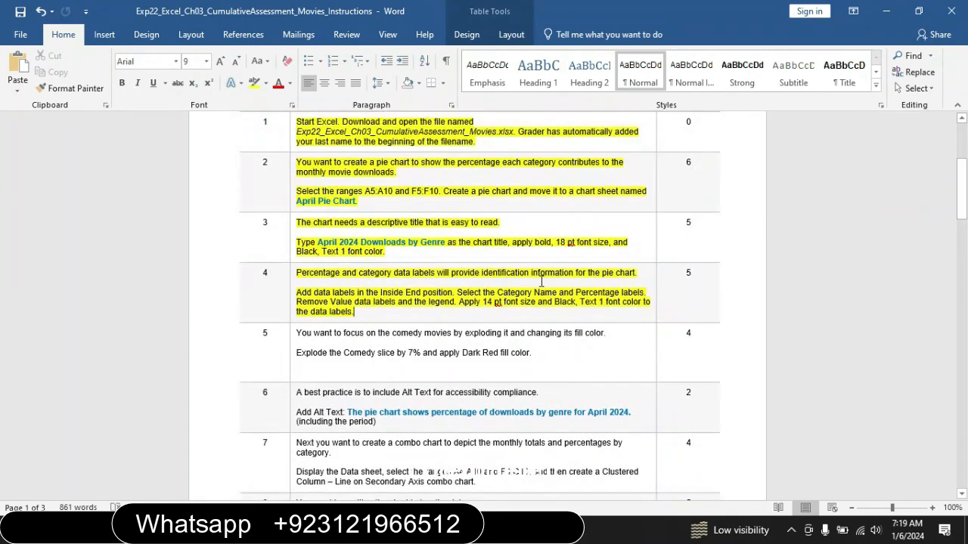
drag(297, 292, 443, 292)
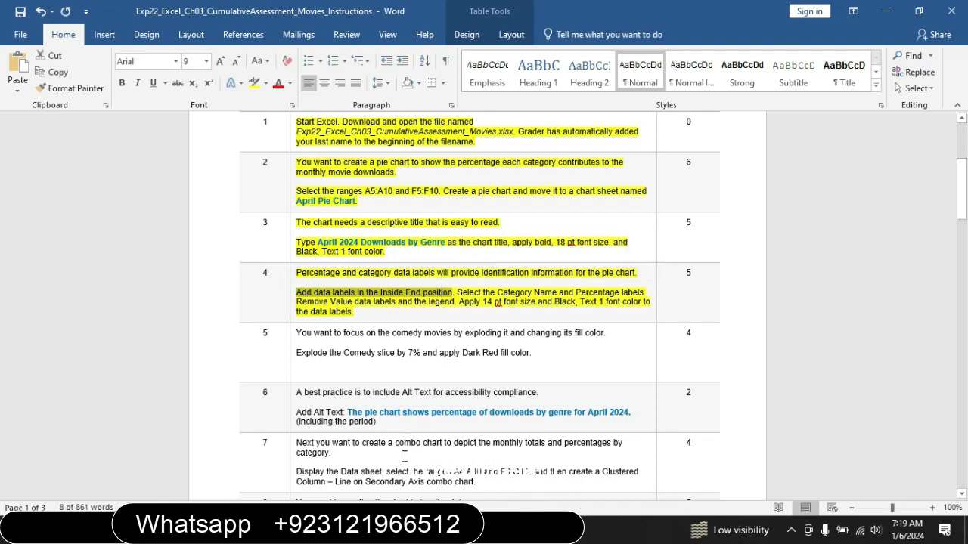
Step: Switch to the Excel workbook and add data labels to the April pie chart in the Inside End position
key(alt+Tab)
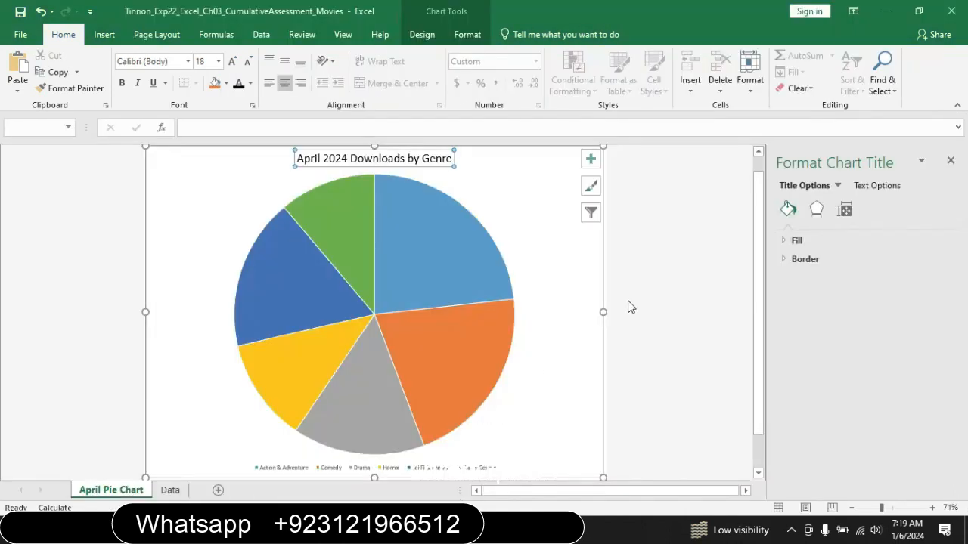
click(590, 160)
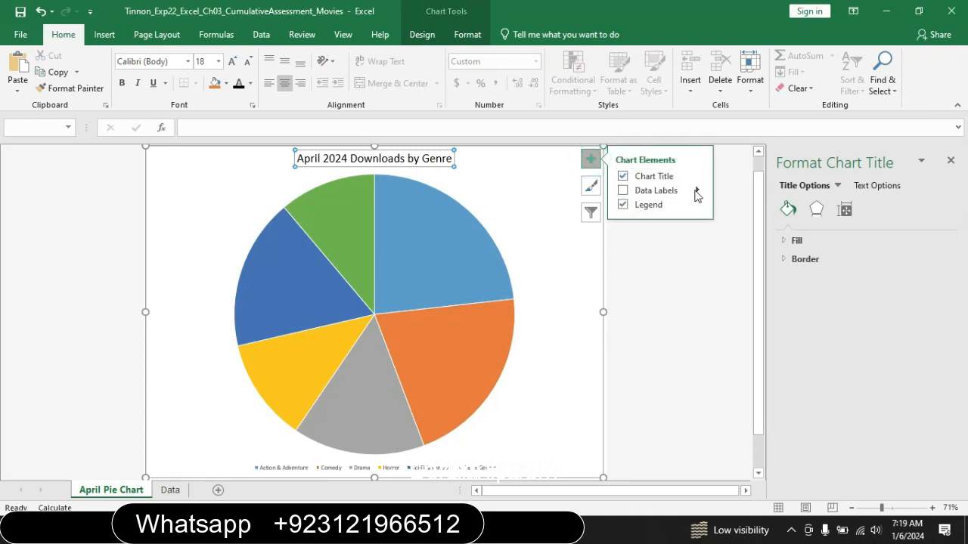
click(624, 190)
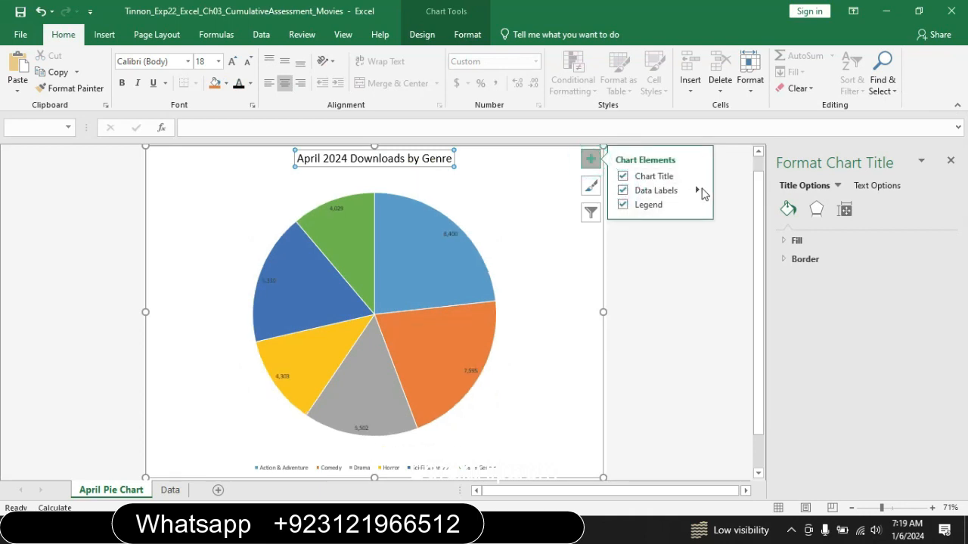
click(697, 190)
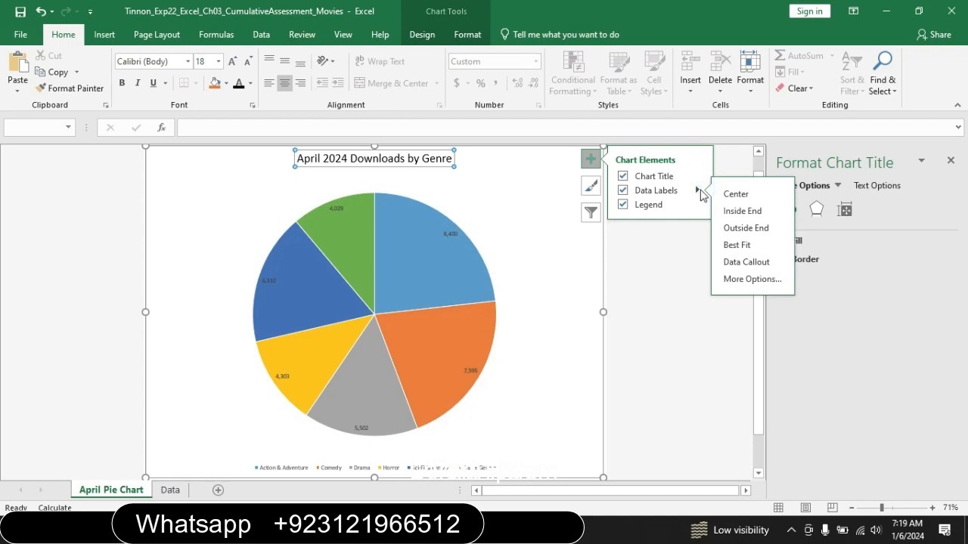
click(734, 213)
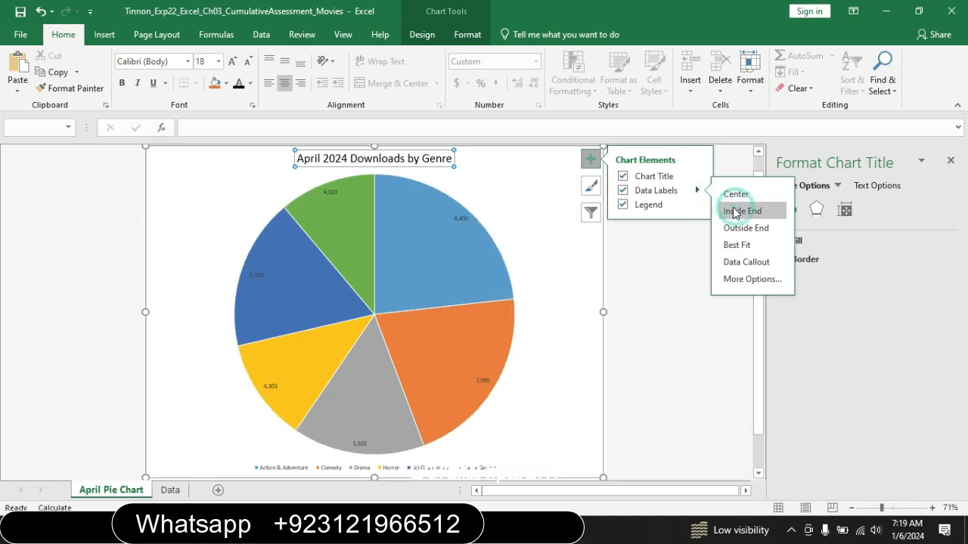
Step: Check the label contents instruction in Word, and in Excel add Percentage and Category Name to the pie chart's data labels
key(alt+Tab)
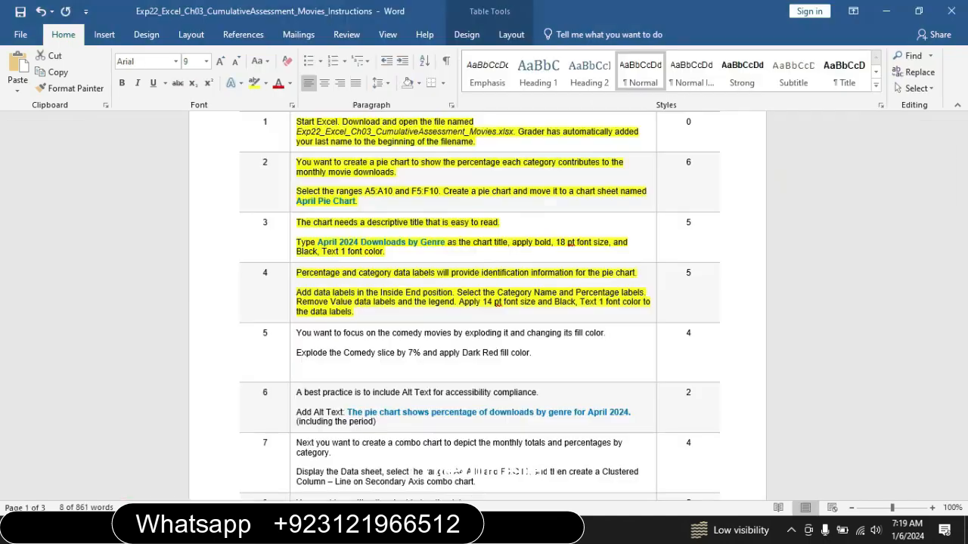
drag(458, 292, 629, 295)
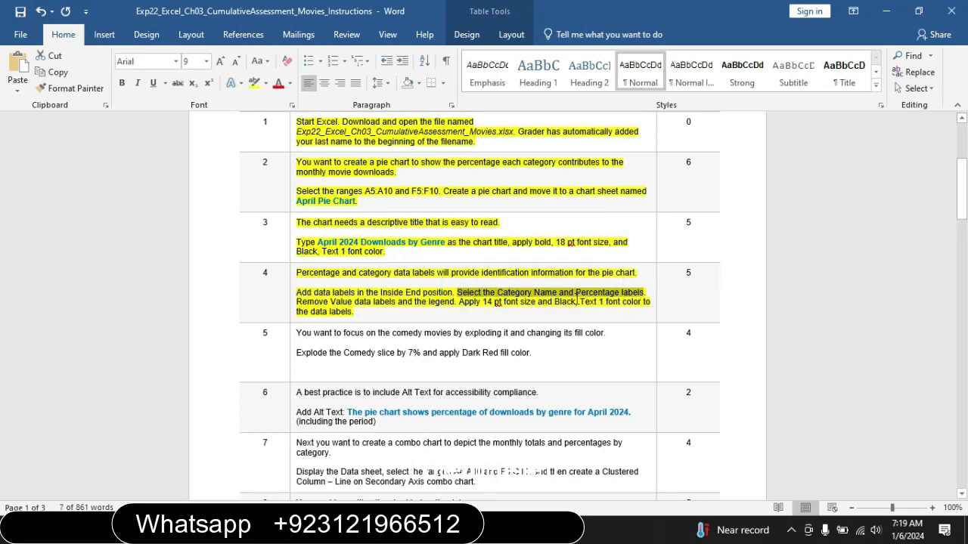
key(alt+Tab)
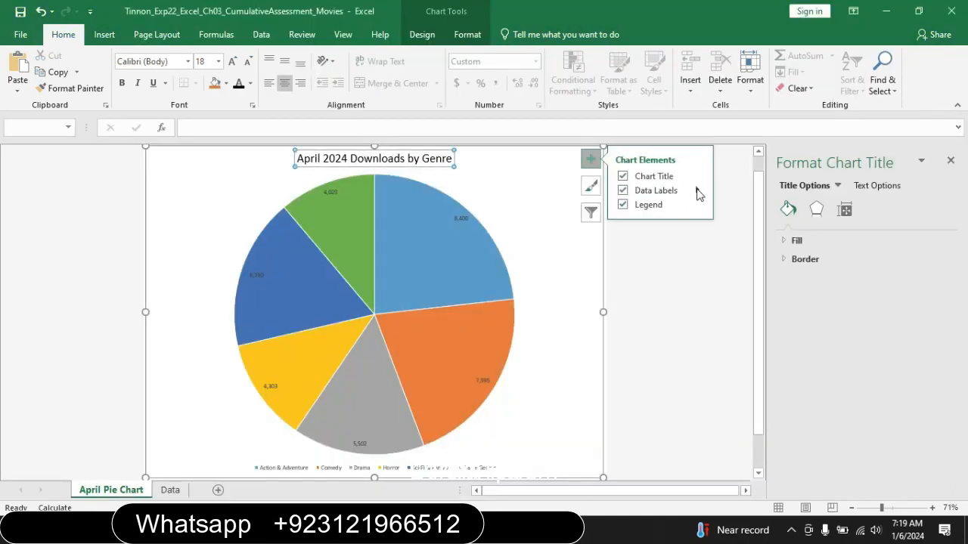
click(697, 190)
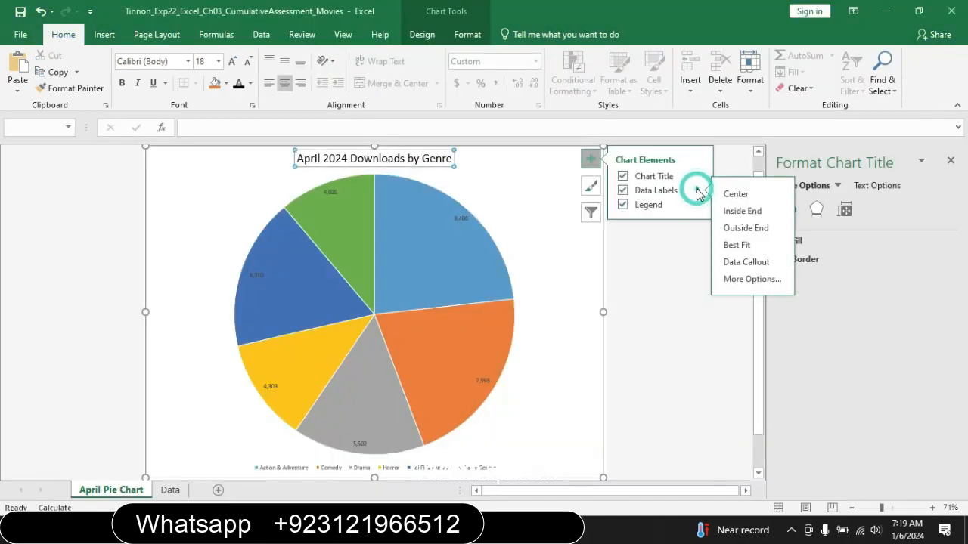
click(753, 277)
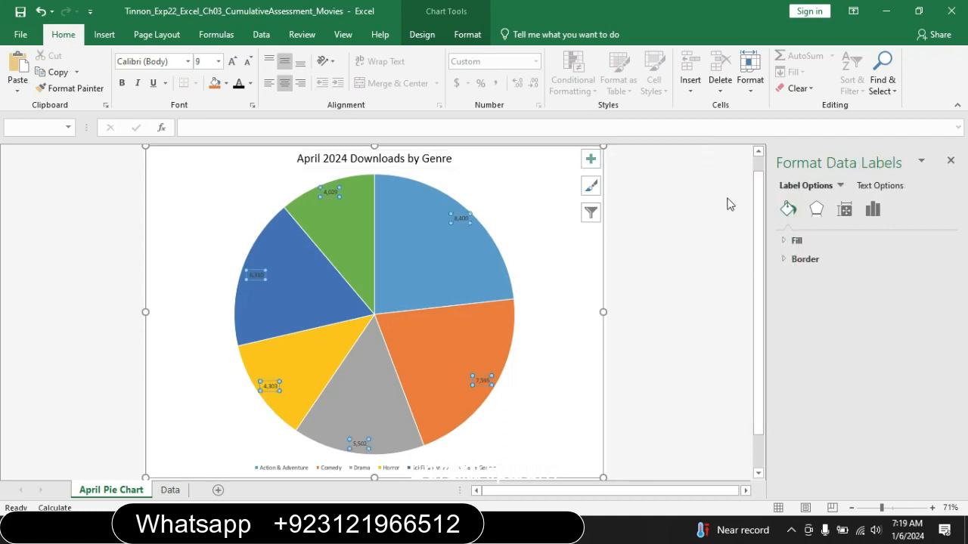
click(877, 188)
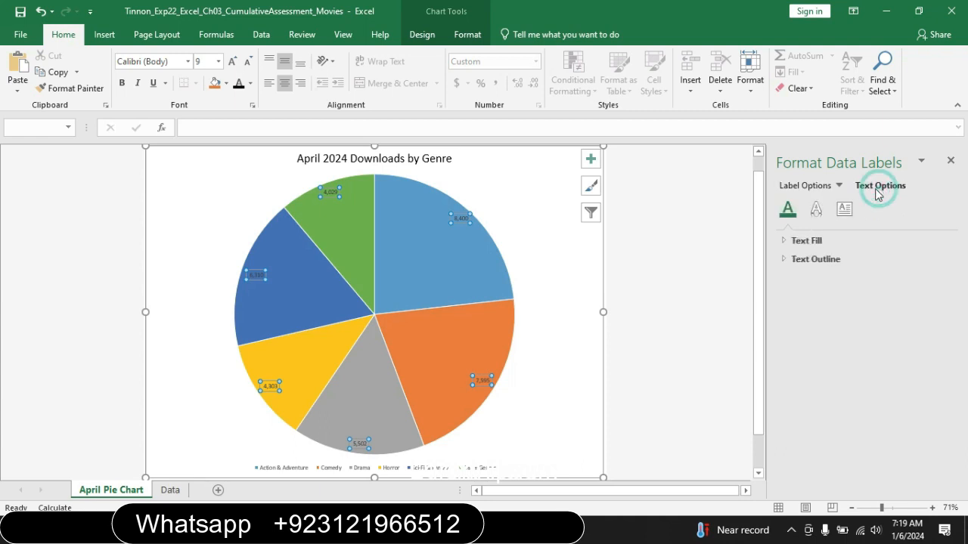
click(804, 186)
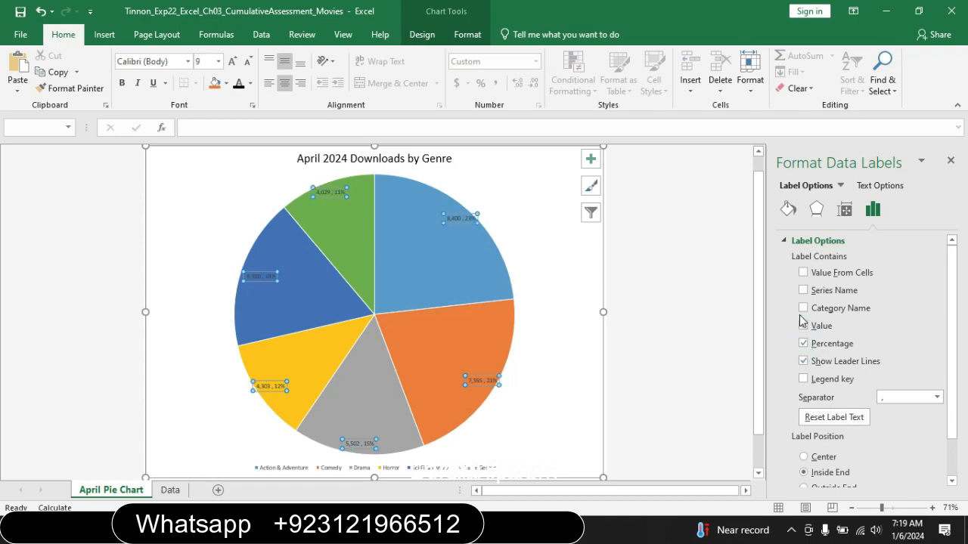
click(803, 310)
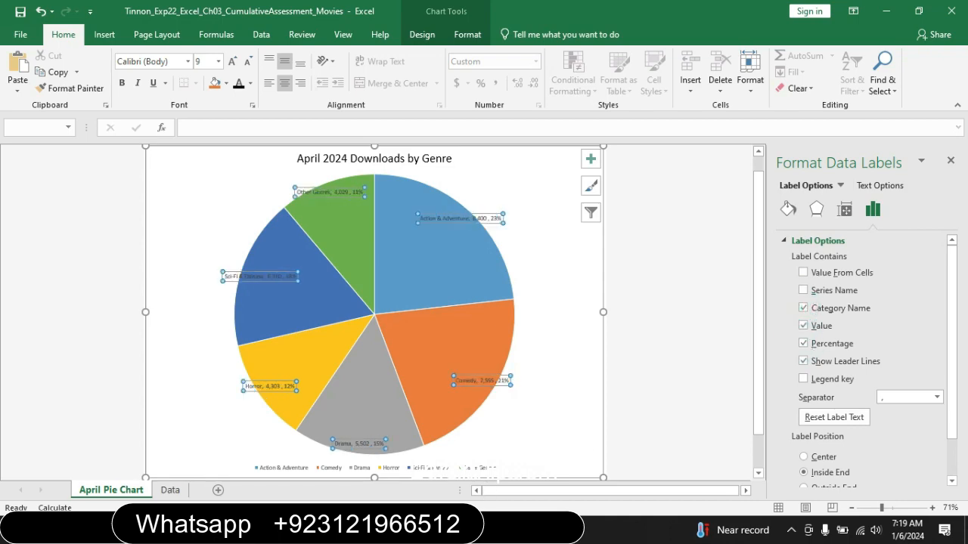
Step: Check the removal instruction in Word, and in Excel remove the Value data labels and the legend from the pie chart
key(alt+Tab)
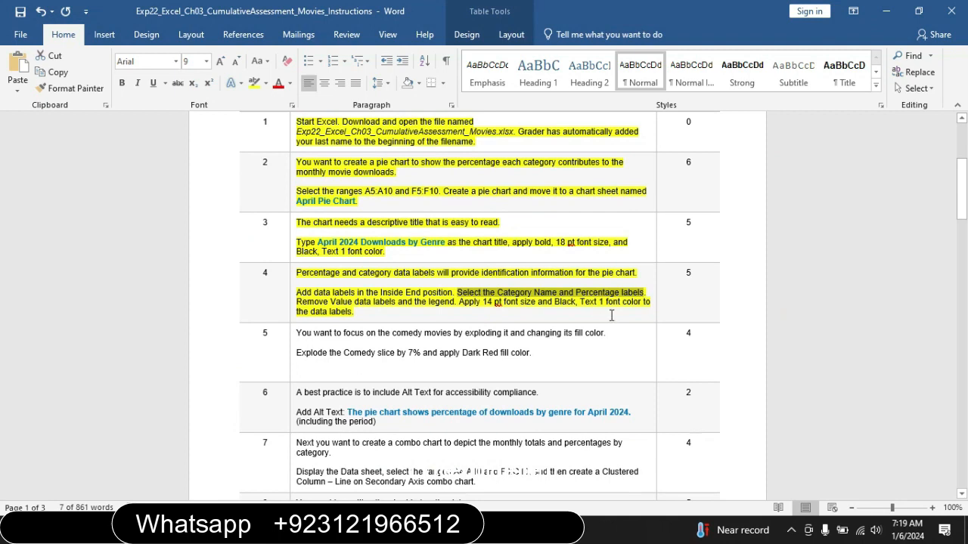
drag(297, 301, 449, 302)
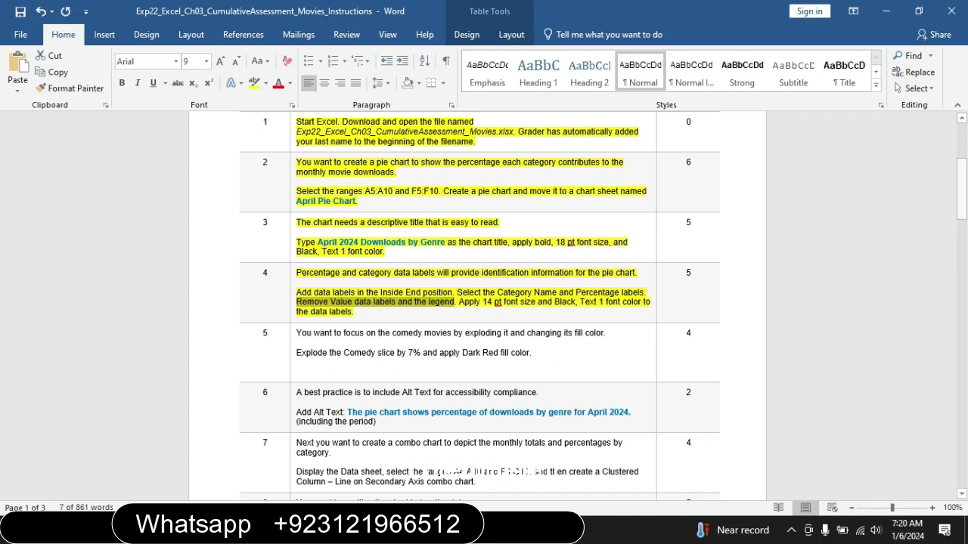
click(393, 529)
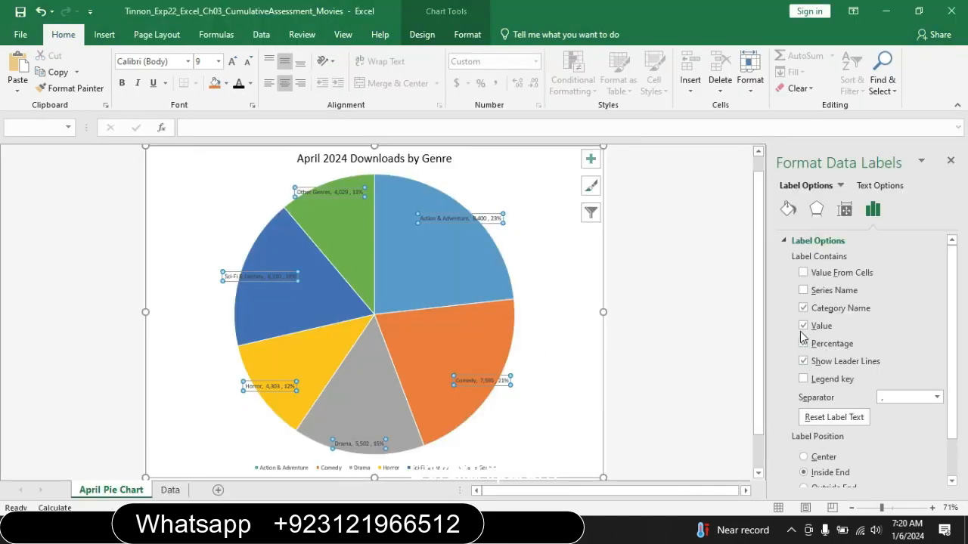
click(803, 327)
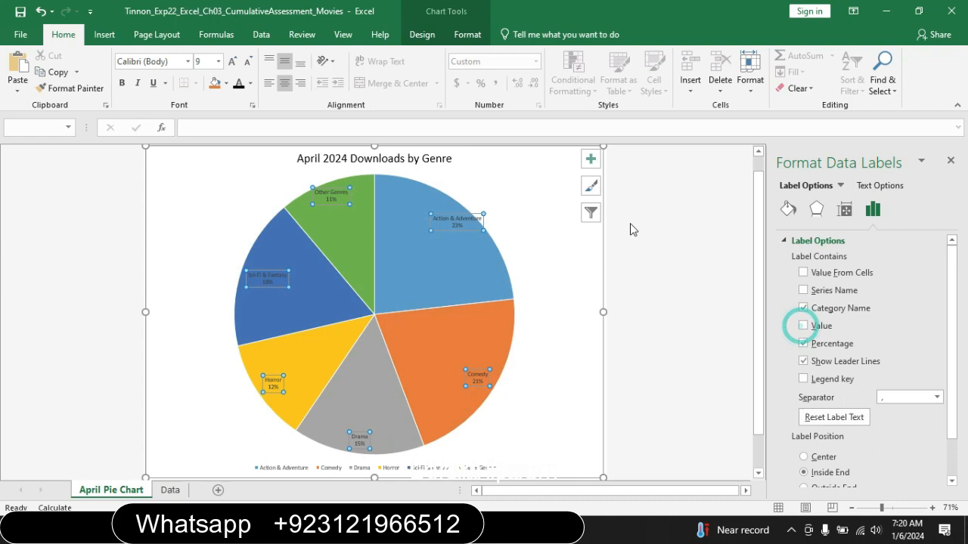
click(589, 162)
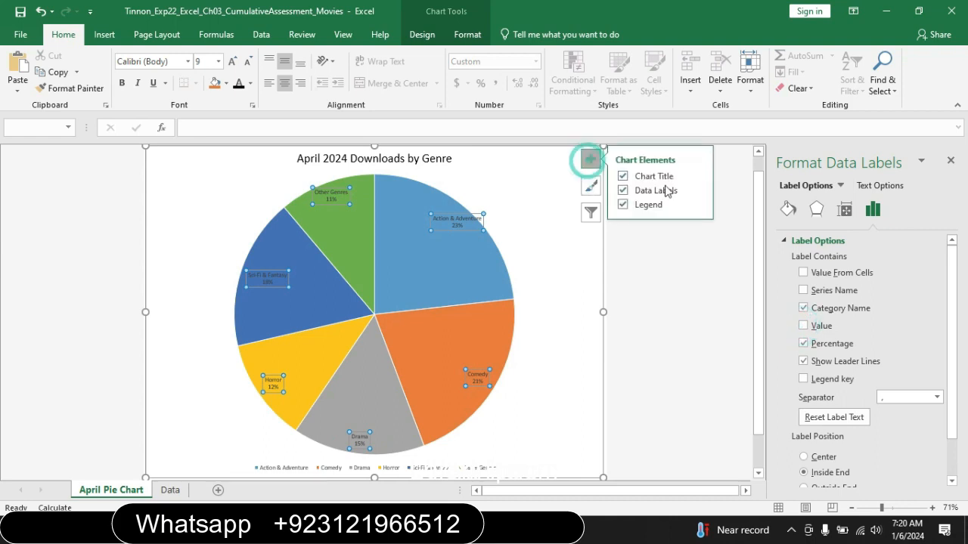
click(622, 205)
Step: Check the data label font instruction in Word, and in Excel set the pie chart's data labels to font size 14
key(alt+Tab)
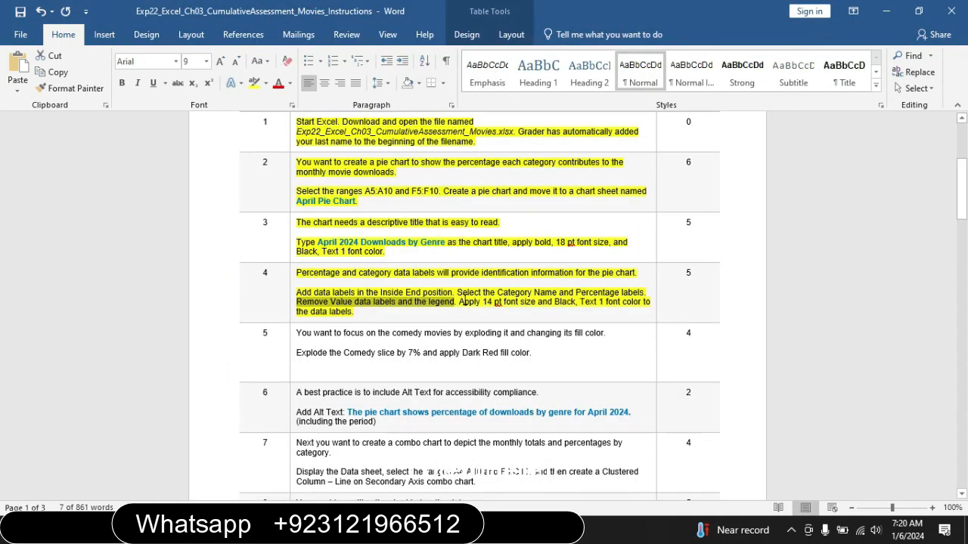
drag(460, 302, 620, 316)
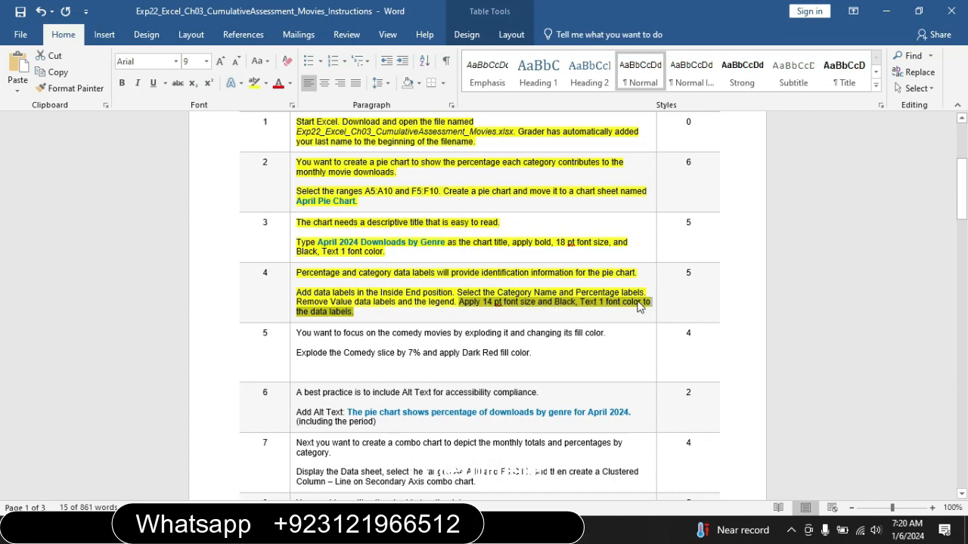
key(alt+Tab)
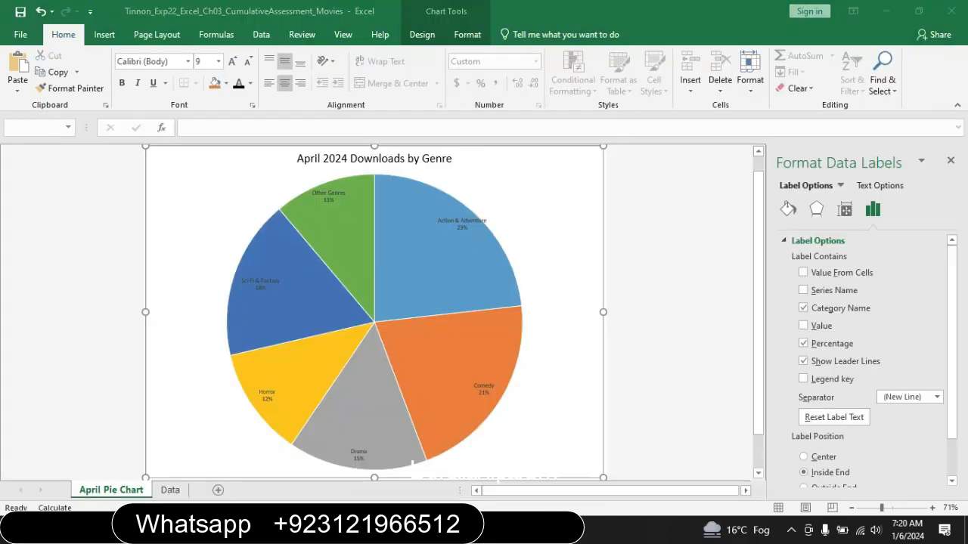
click(218, 63)
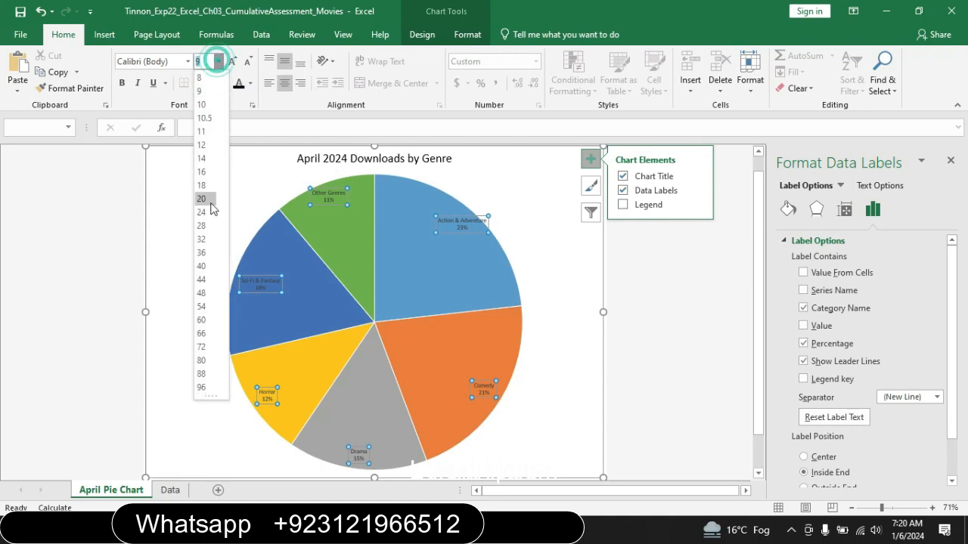
click(201, 158)
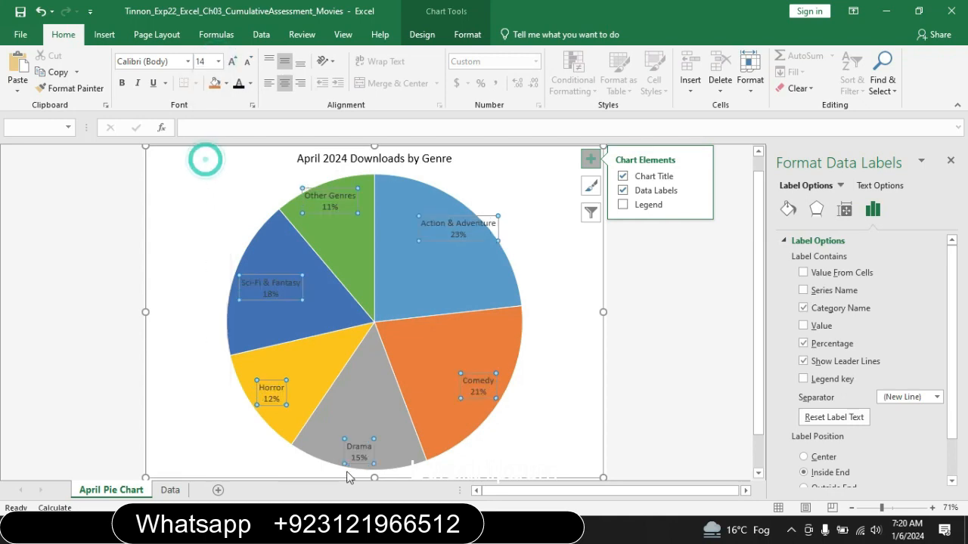
Step: Recheck the required label font color in Word and apply Black, Text 1 to the data labels in Excel
key(alt+Tab)
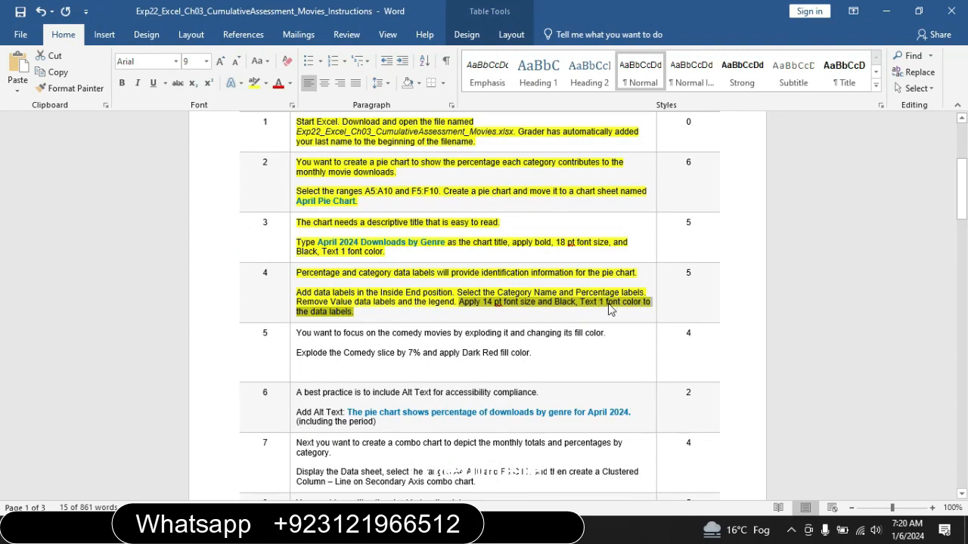
key(alt+Tab)
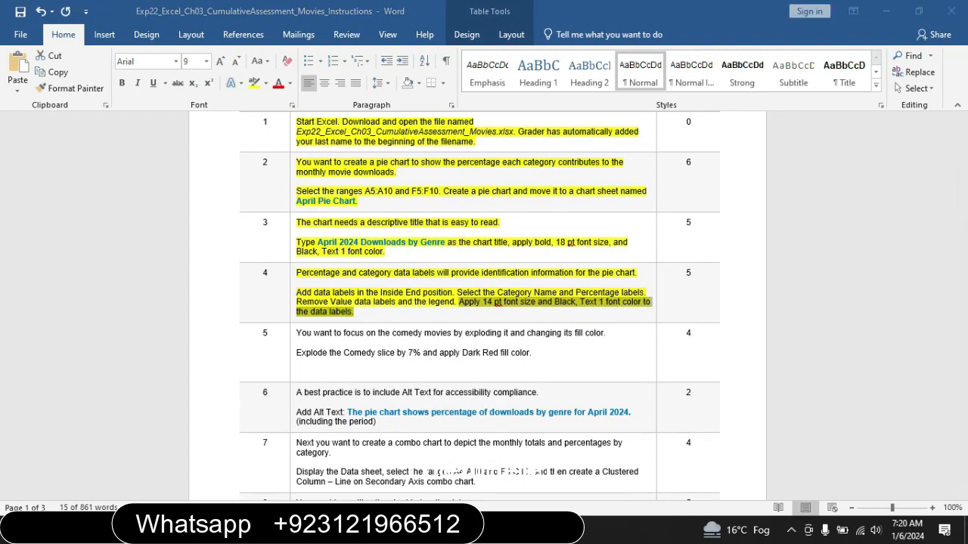
click(250, 83)
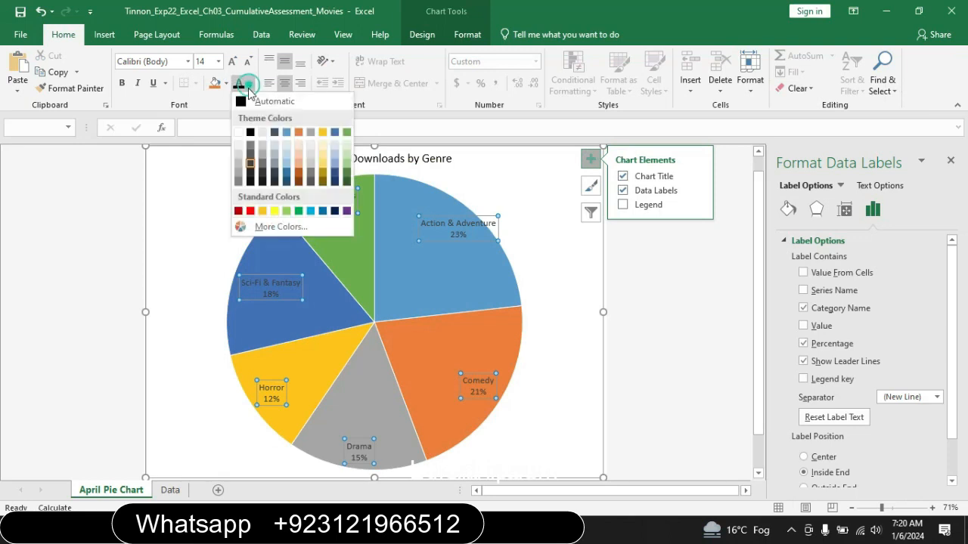
click(250, 133)
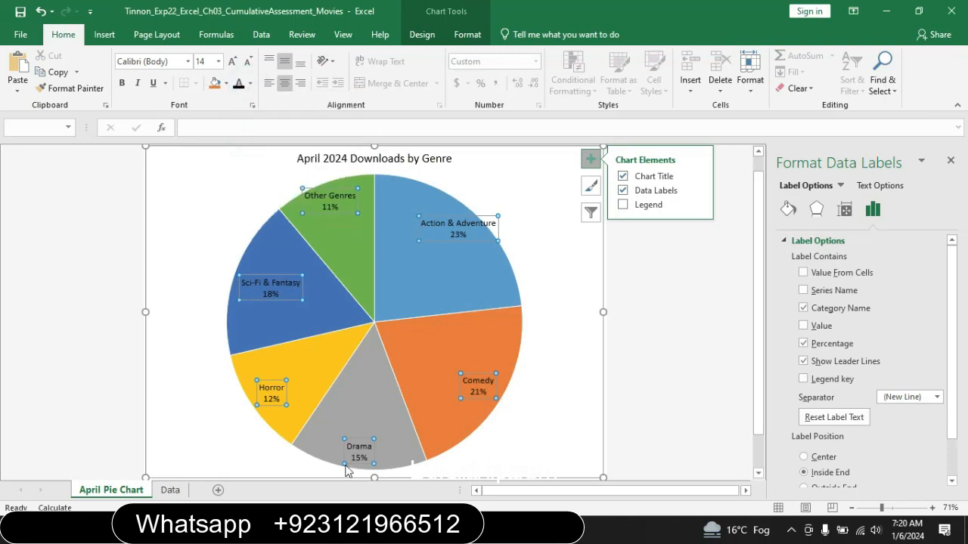
Step: Switch to Word, highlight the step 5 instruction in yellow and select its sentence about exploding and recoloring the Comedy slice
key(alt+Tab)
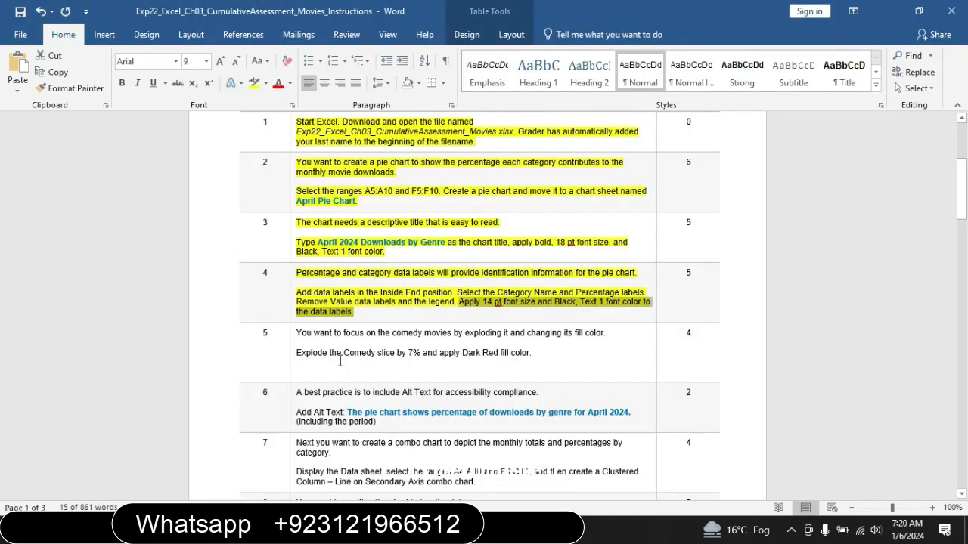
click(299, 338)
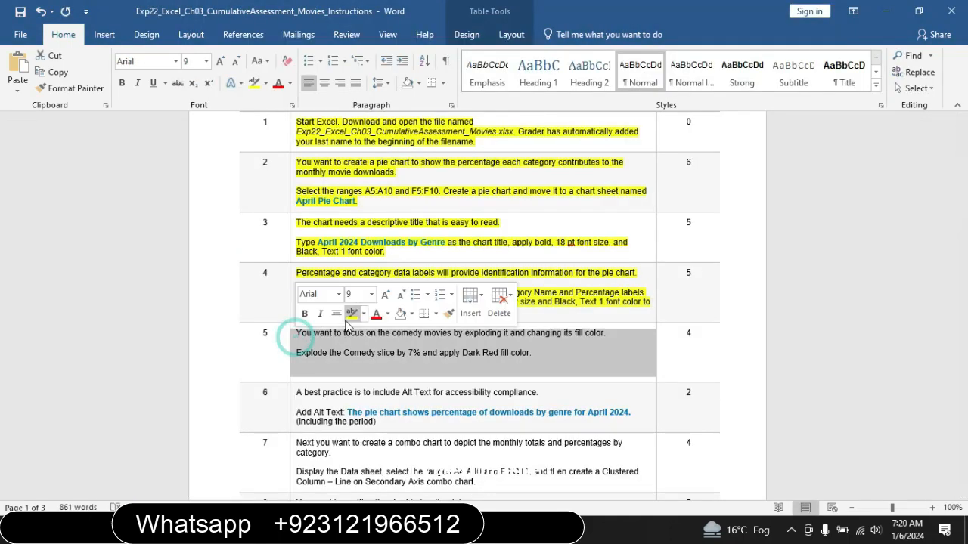
click(349, 317)
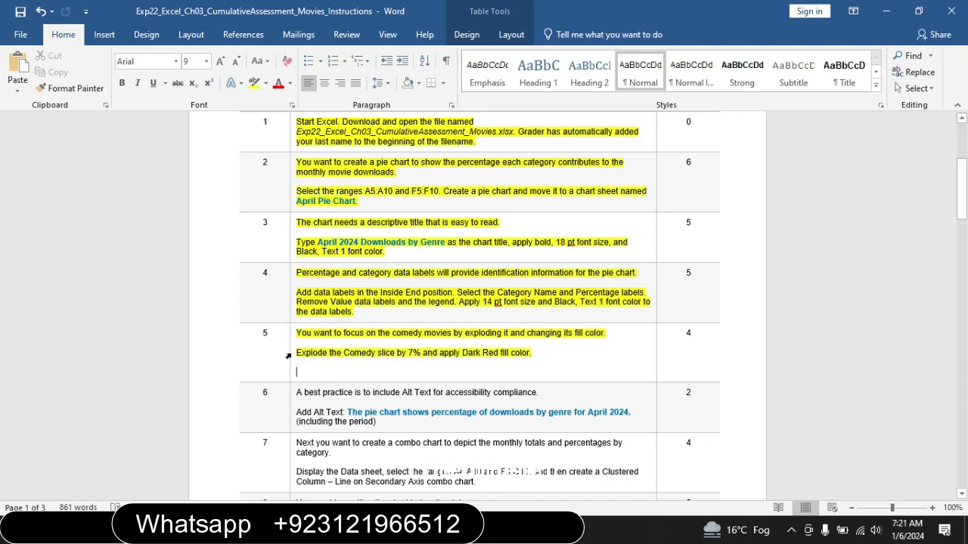
drag(298, 354, 521, 353)
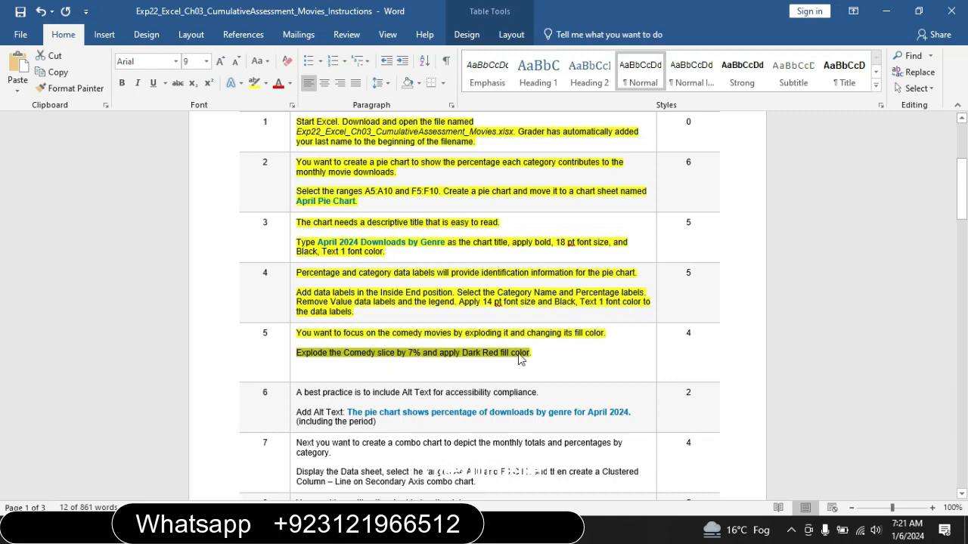
Step: Switch to Excel and explode all slices of the April pie chart by 7%
click(402, 529)
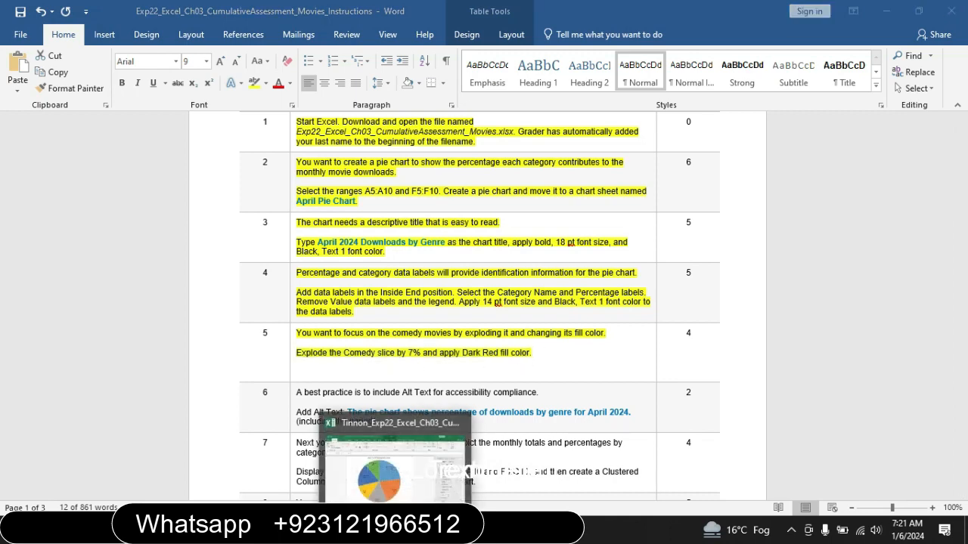
click(466, 364)
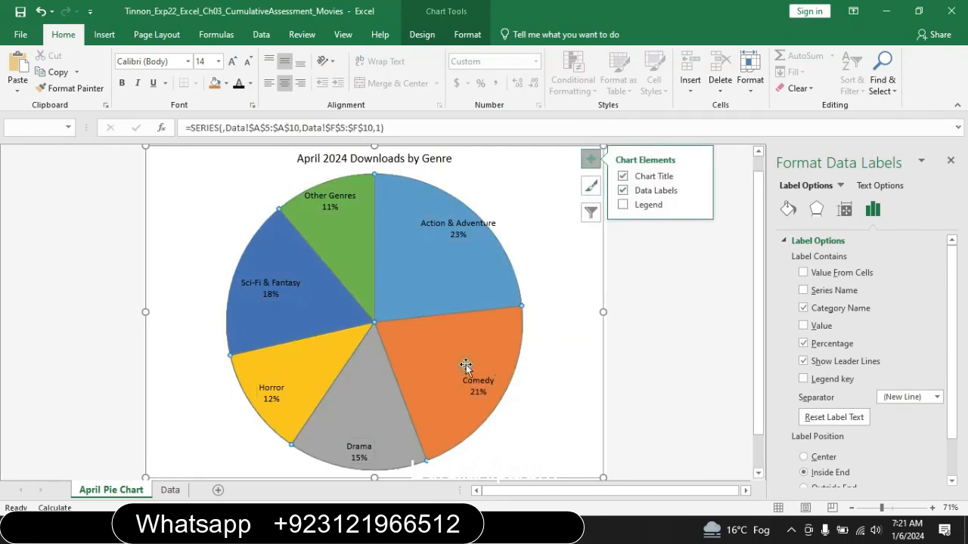
click(466, 364)
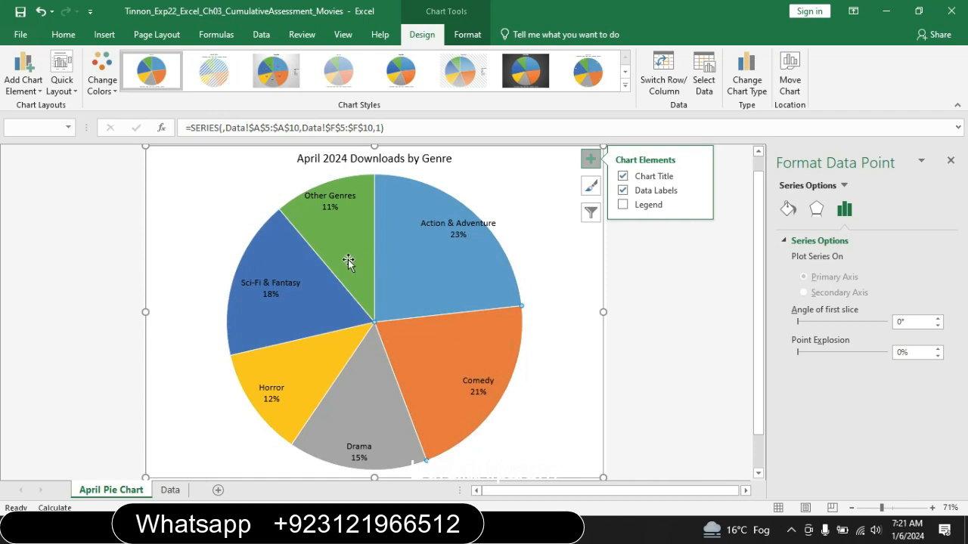
click(72, 301)
click(449, 350)
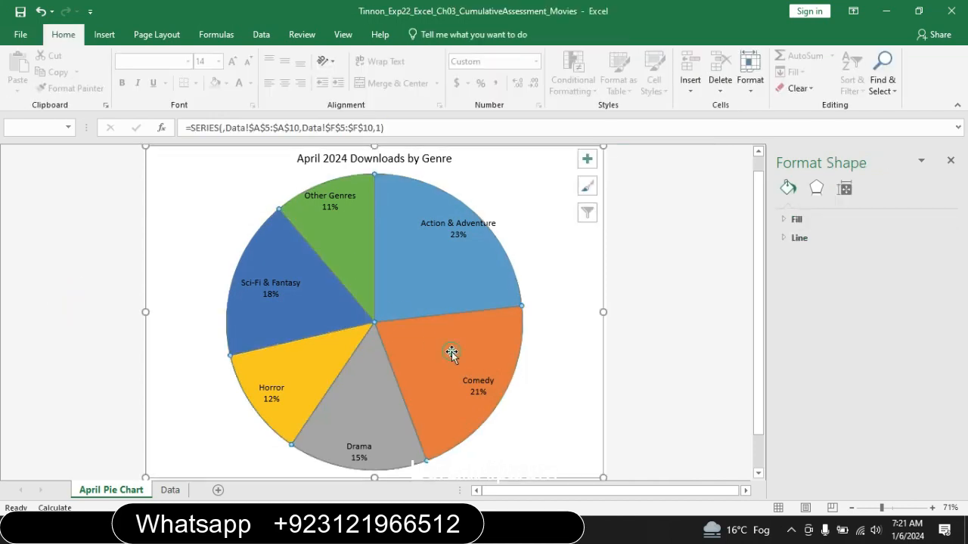
click(938, 349)
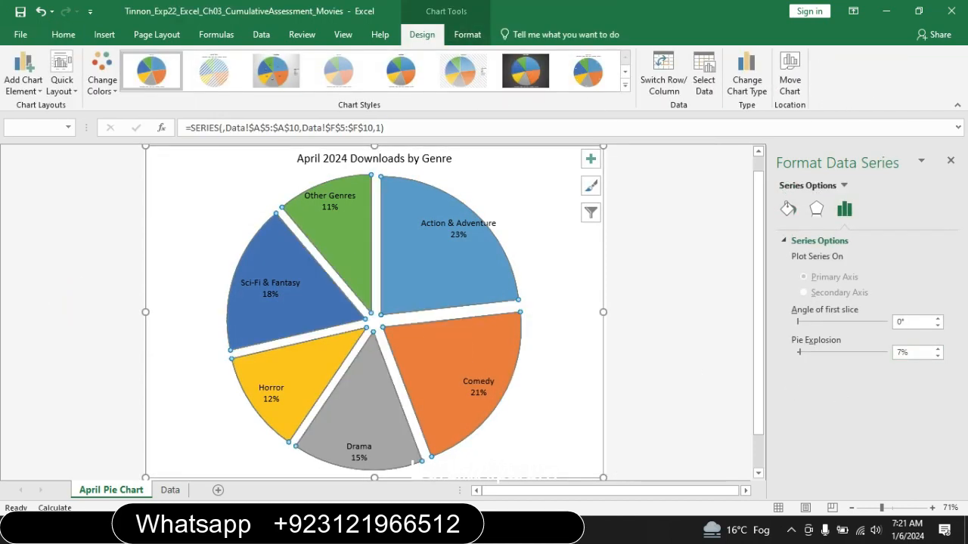
Step: Recheck the fill color instruction in Word, then in Excel try a Dark Red fill on the whole pie series and undo it
key(alt+Tab)
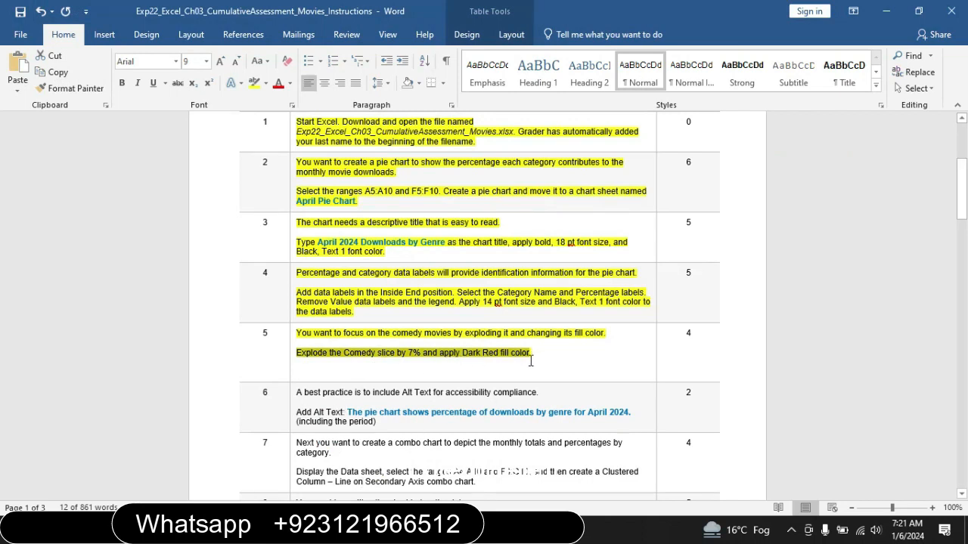
key(alt+Tab)
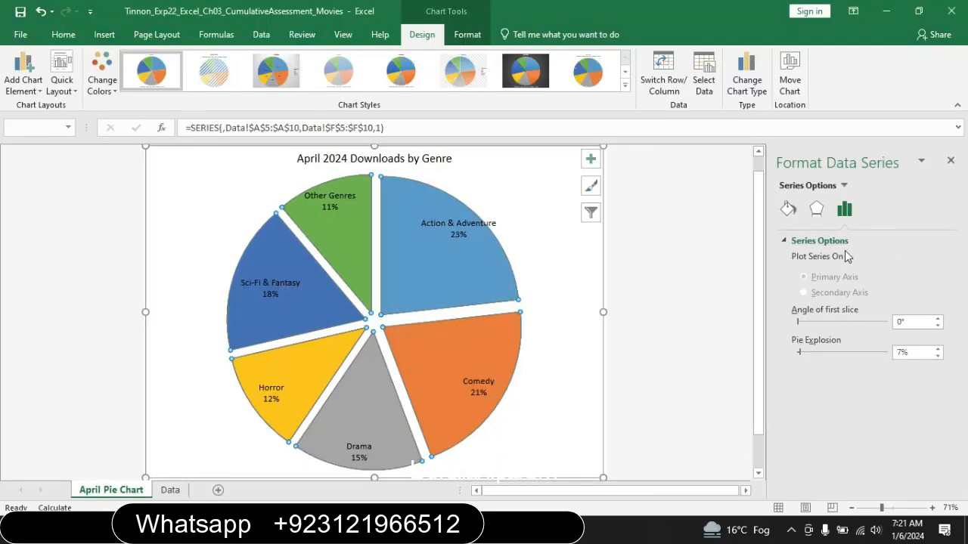
click(817, 211)
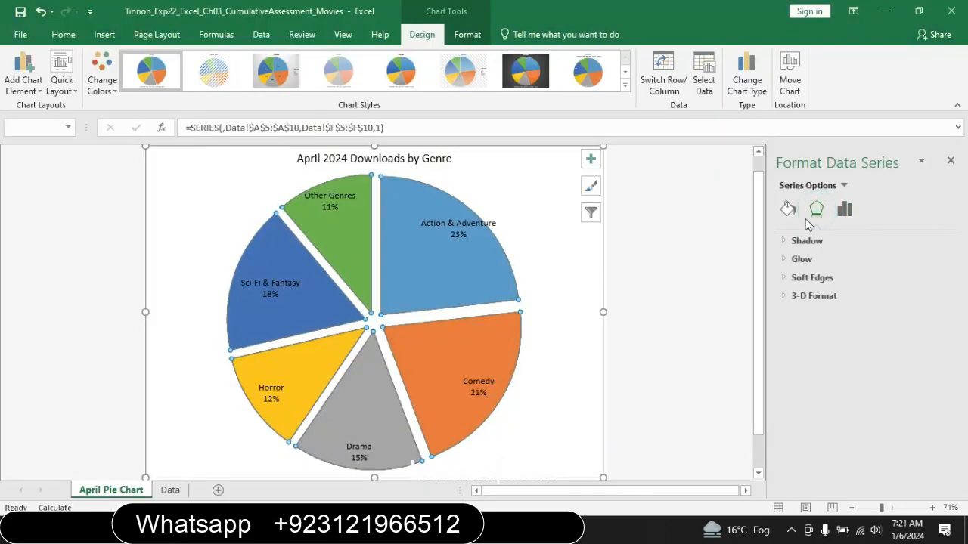
click(788, 212)
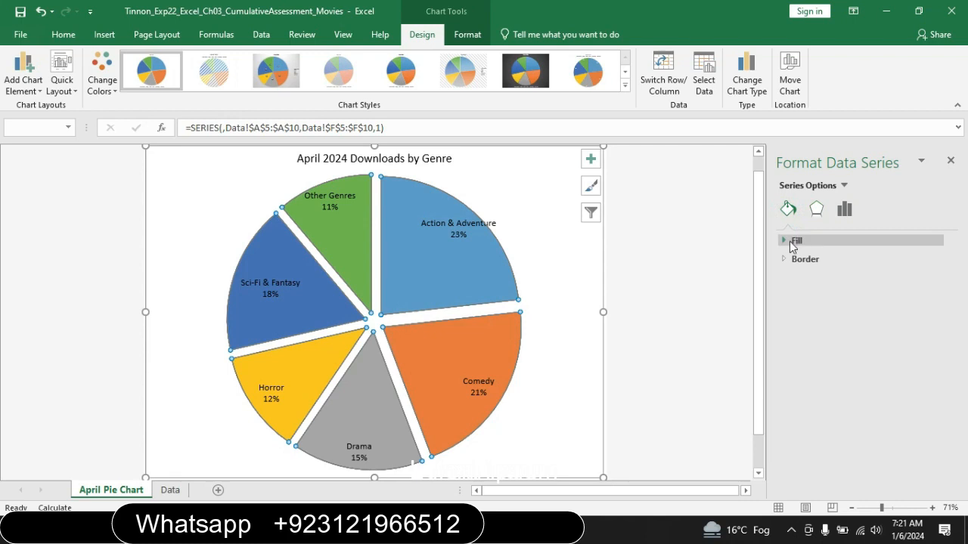
click(786, 241)
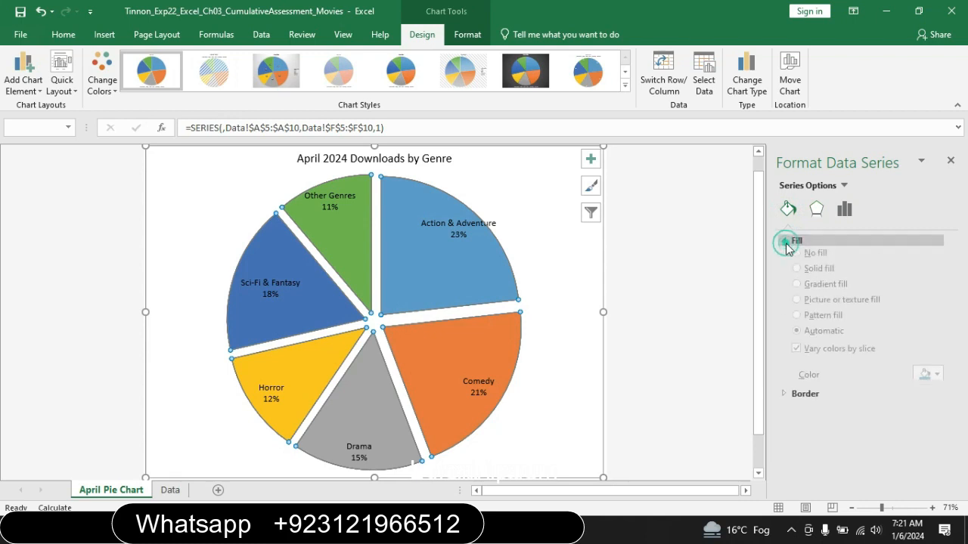
click(936, 384)
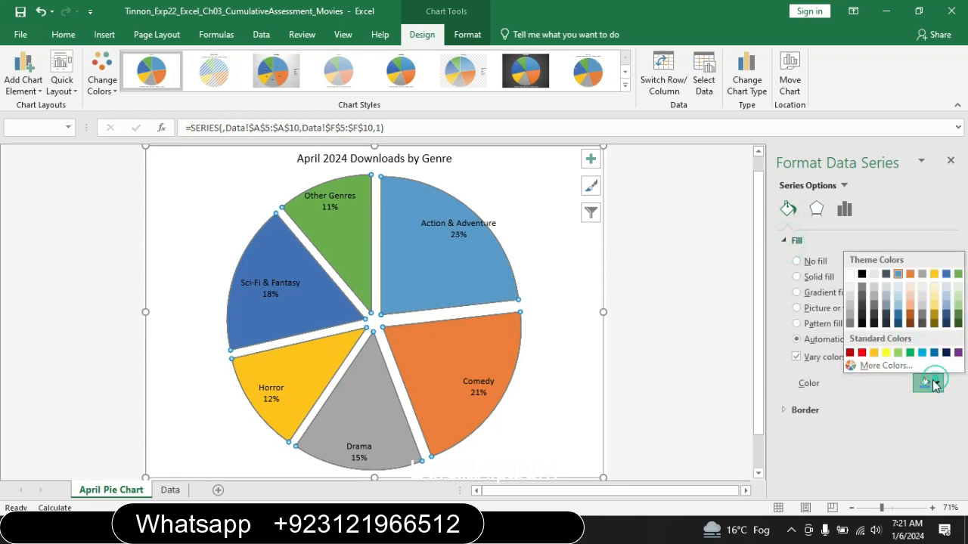
click(850, 353)
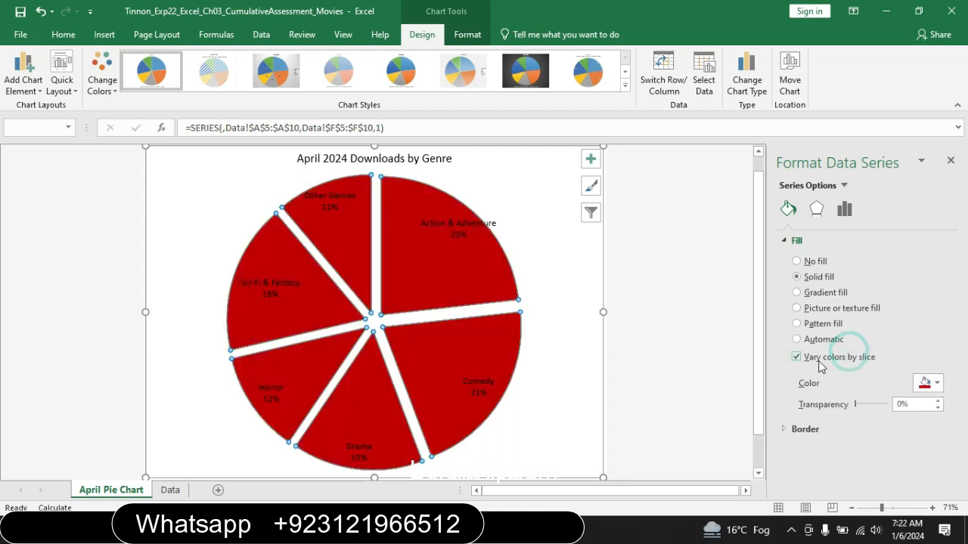
key(ctrl+z)
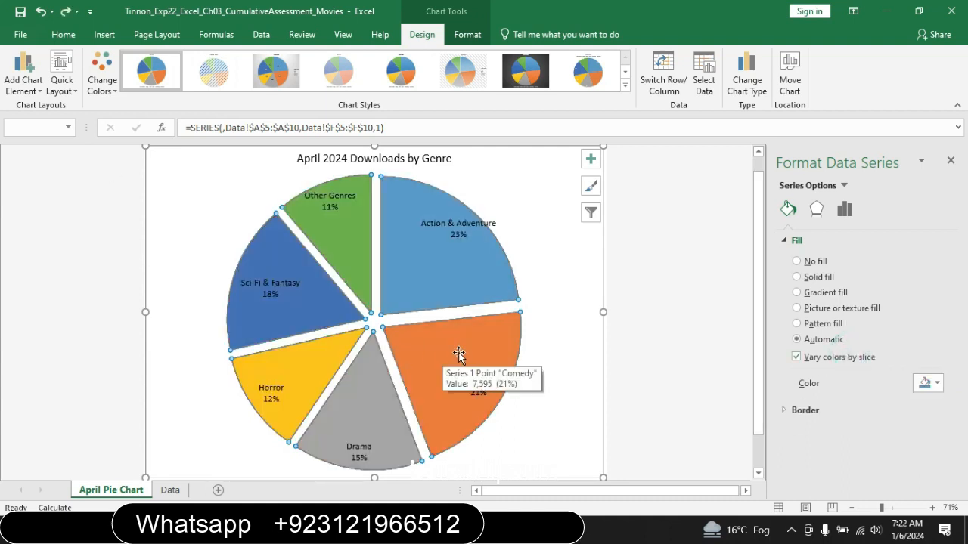
Step: Undo the explosion applied to the whole pie
click(38, 13)
click(34, 18)
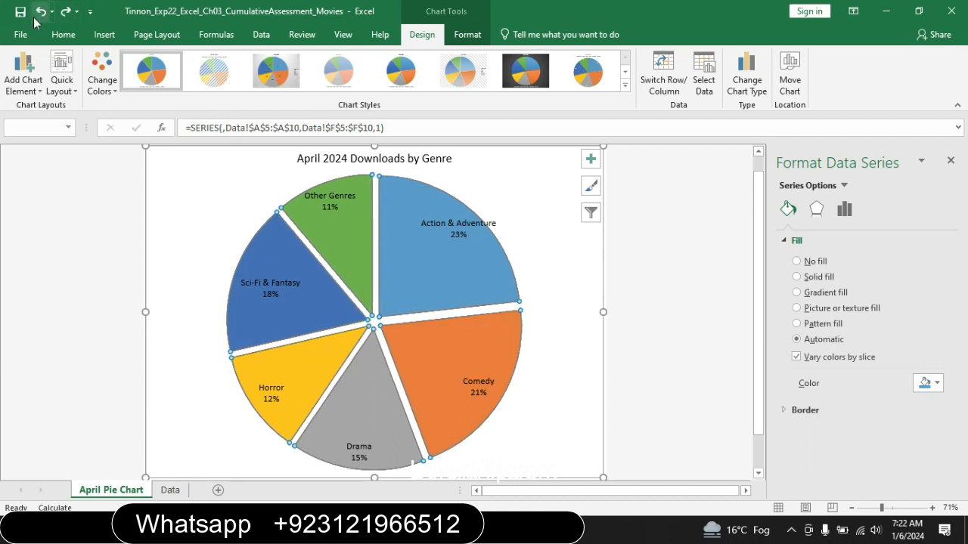
click(34, 18)
click(34, 18)
click(34, 18)
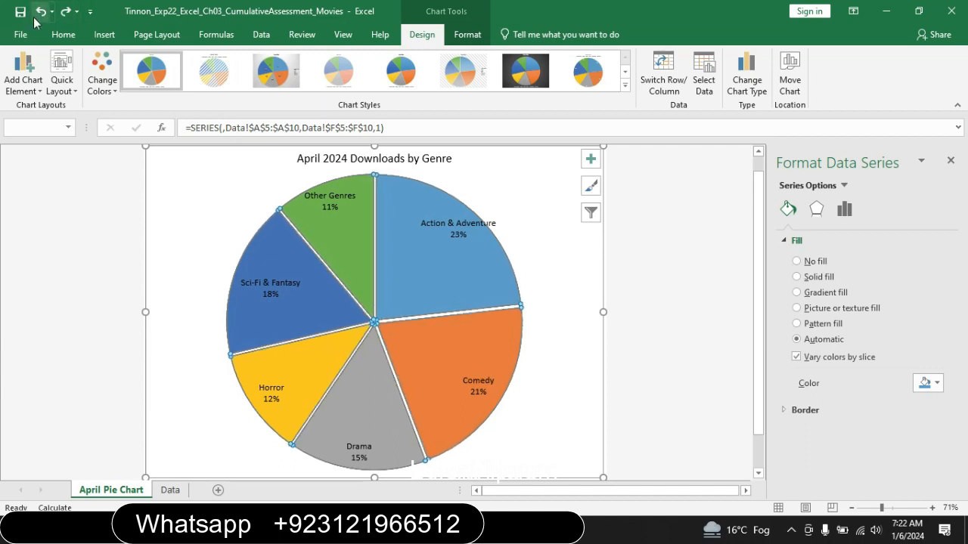
click(35, 18)
click(34, 18)
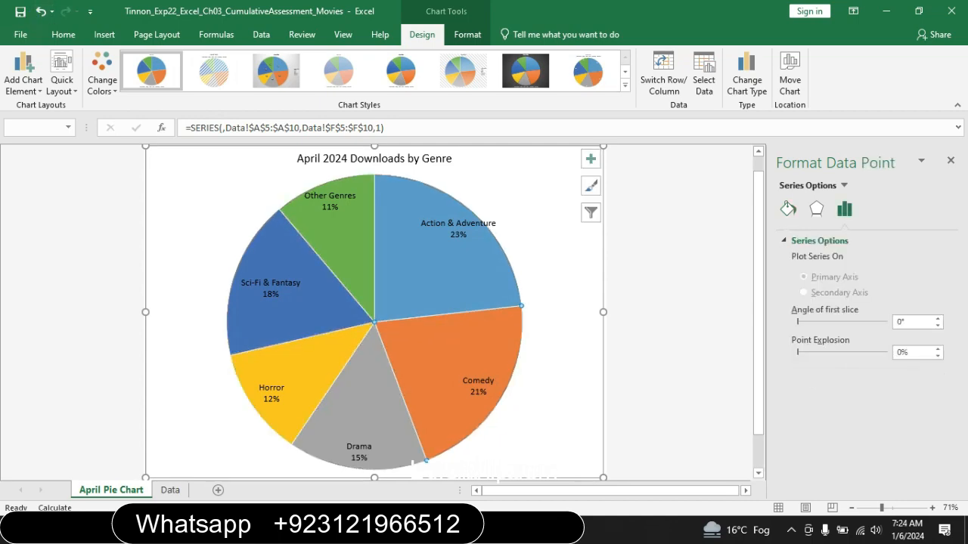
Step: Recheck the Comedy slice instruction in Word, and in Excel explode only the Comedy slice by 7%
key(alt+Tab)
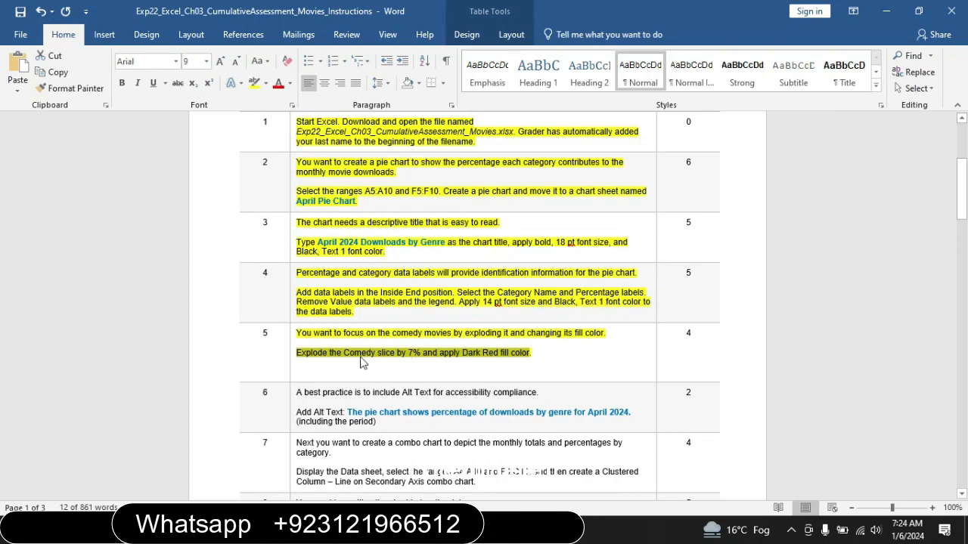
key(alt+Tab)
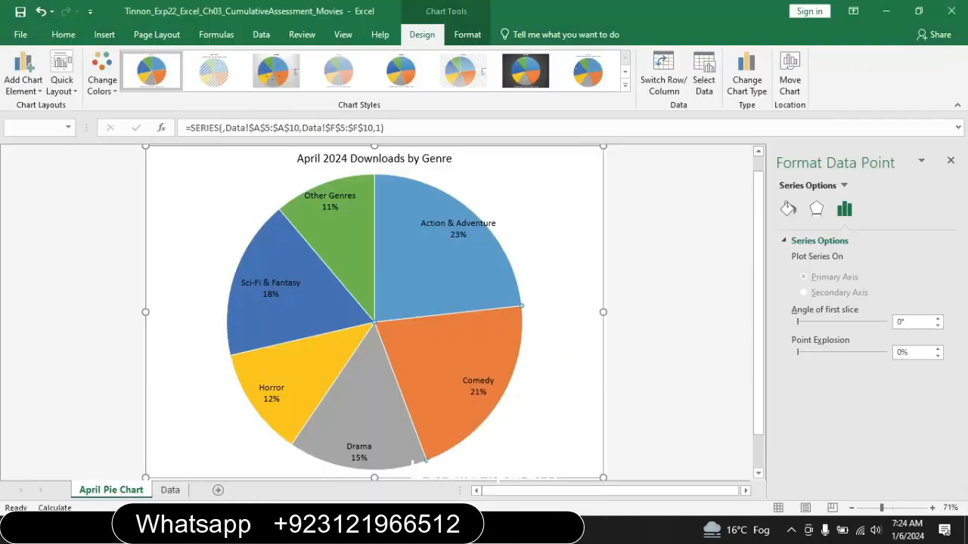
click(440, 366)
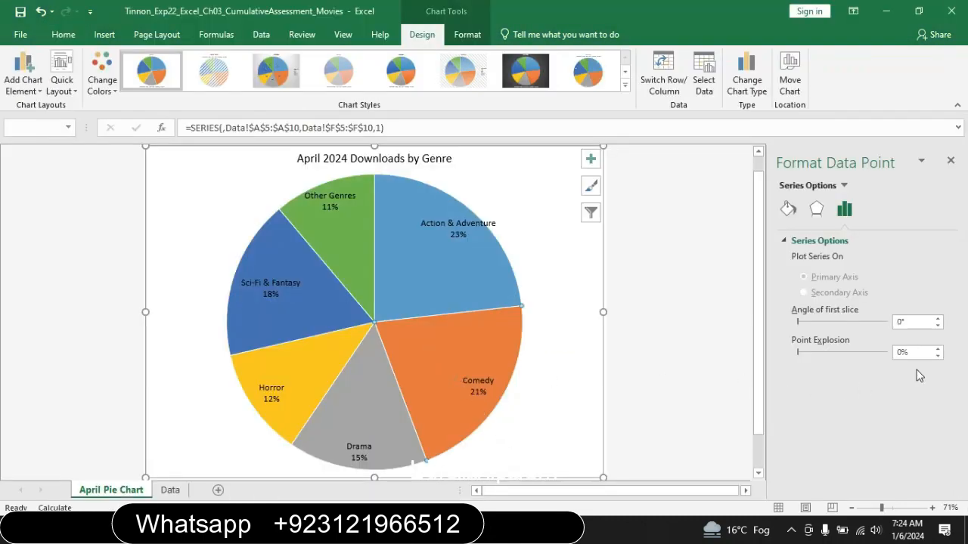
click(938, 349)
click(937, 349)
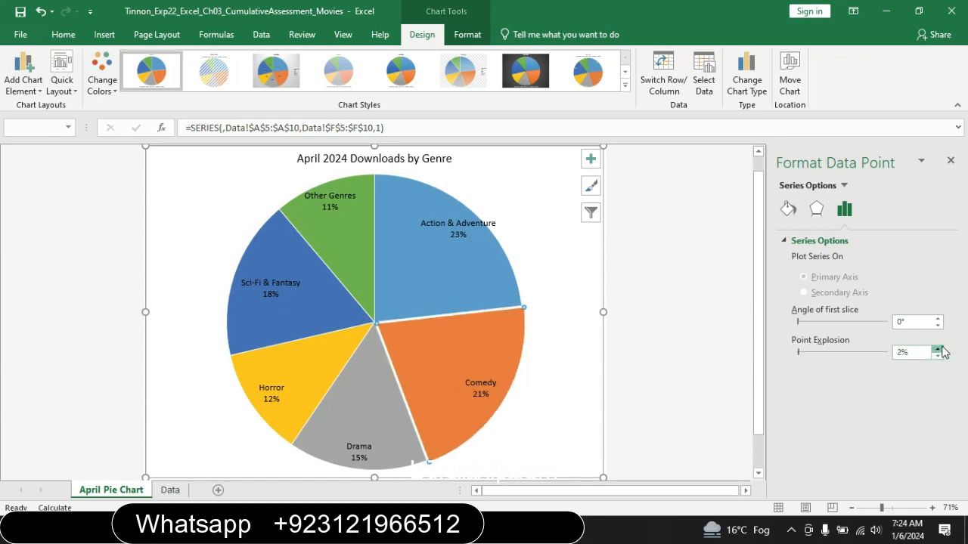
click(938, 349)
click(938, 349)
click(938, 348)
click(937, 349)
click(938, 349)
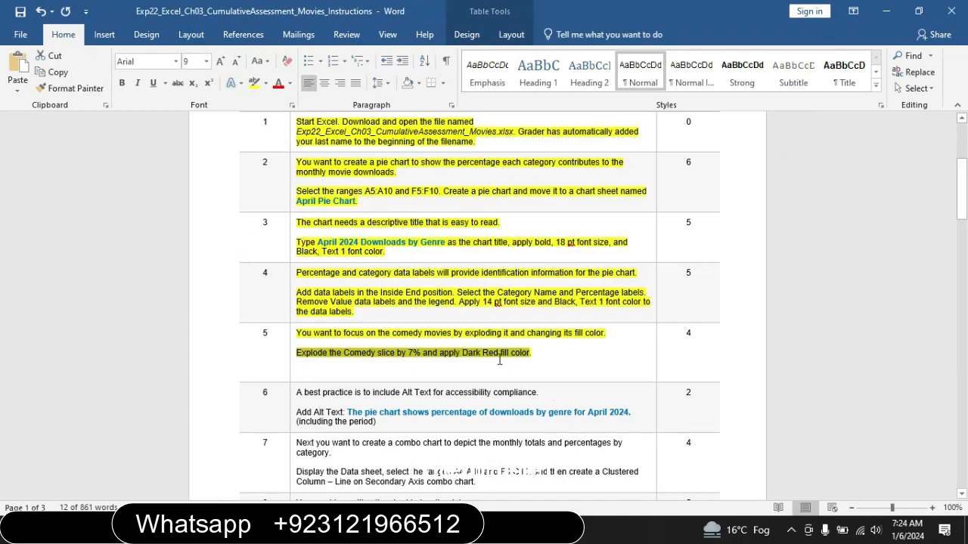
Step: Check the required color in Word and apply a Dark Red solid fill to the Comedy slice in Excel
click(442, 529)
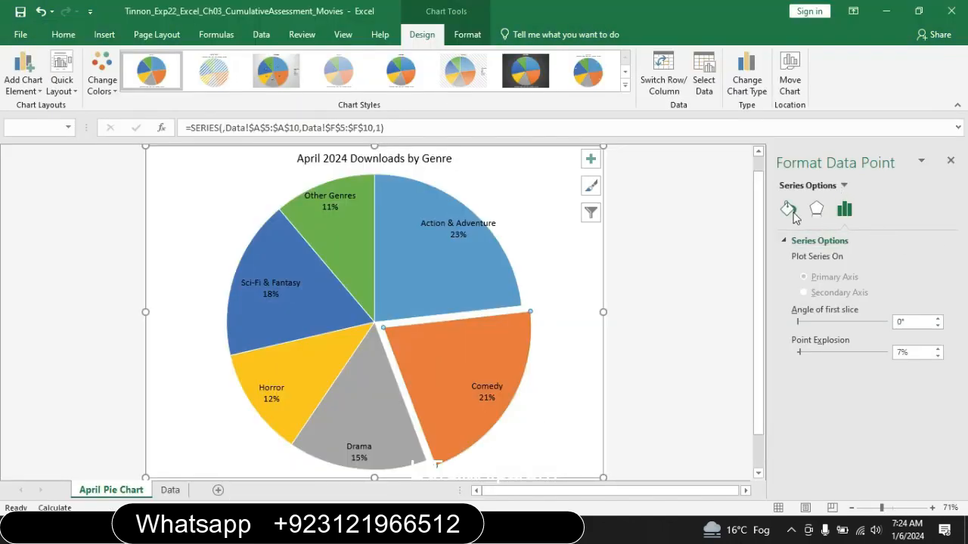
click(788, 209)
click(787, 242)
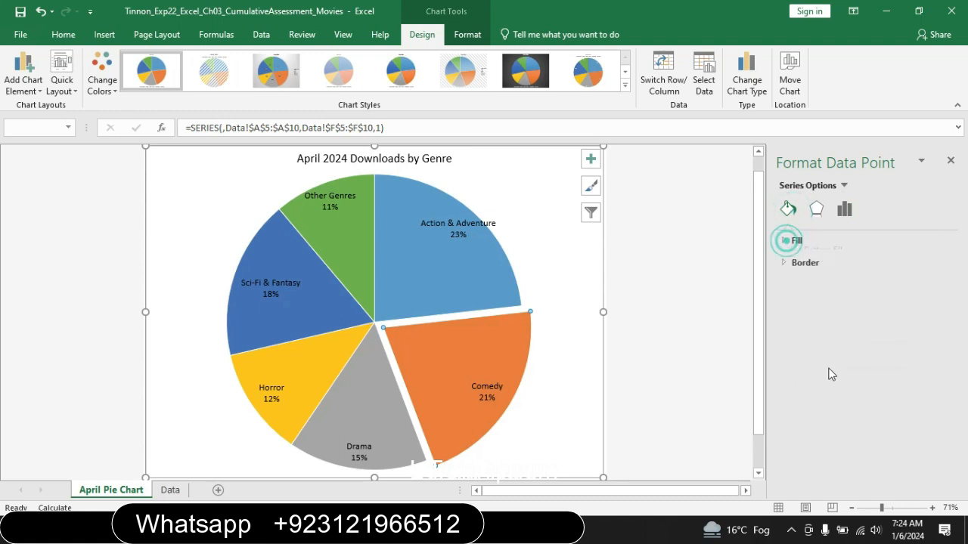
click(784, 242)
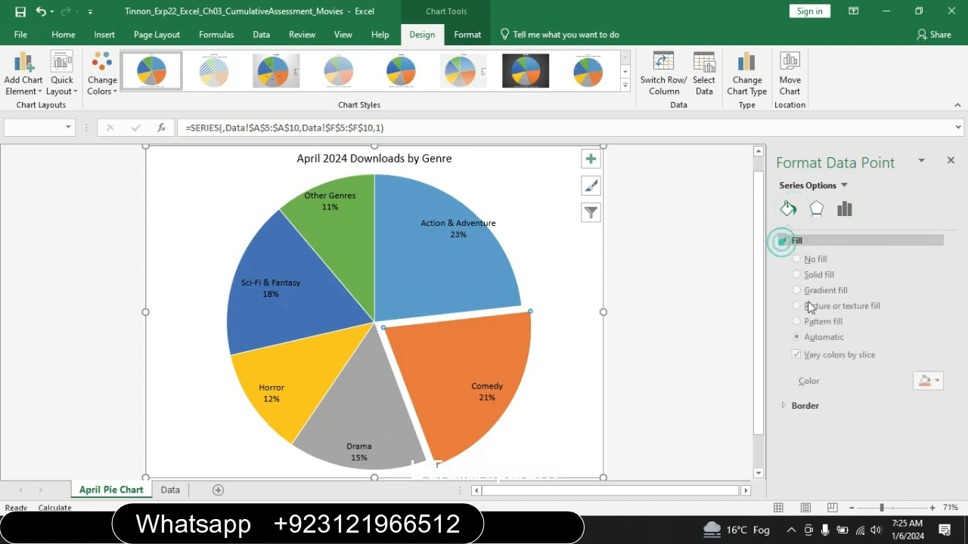
click(938, 385)
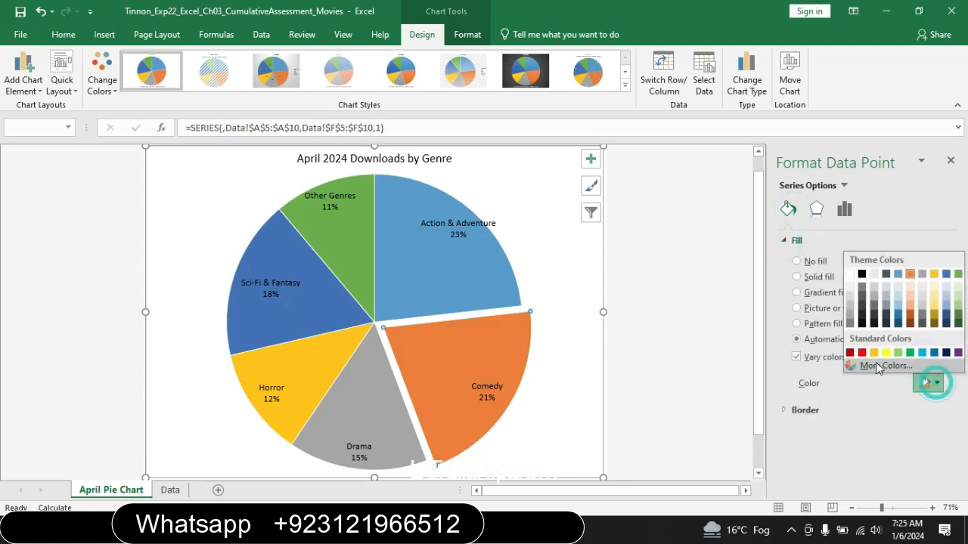
click(851, 353)
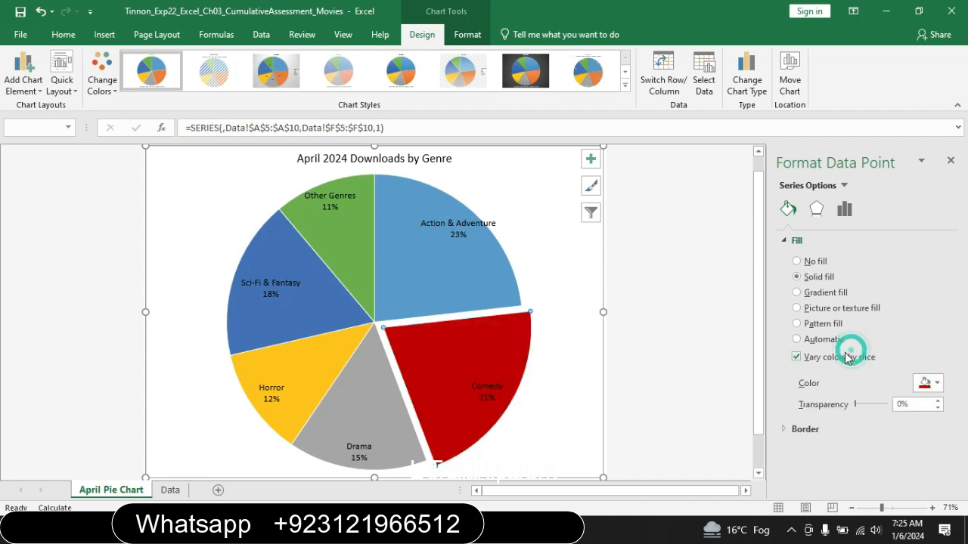
Step: Switch to Word and highlight the step 6 Alt Text instruction in yellow
click(448, 531)
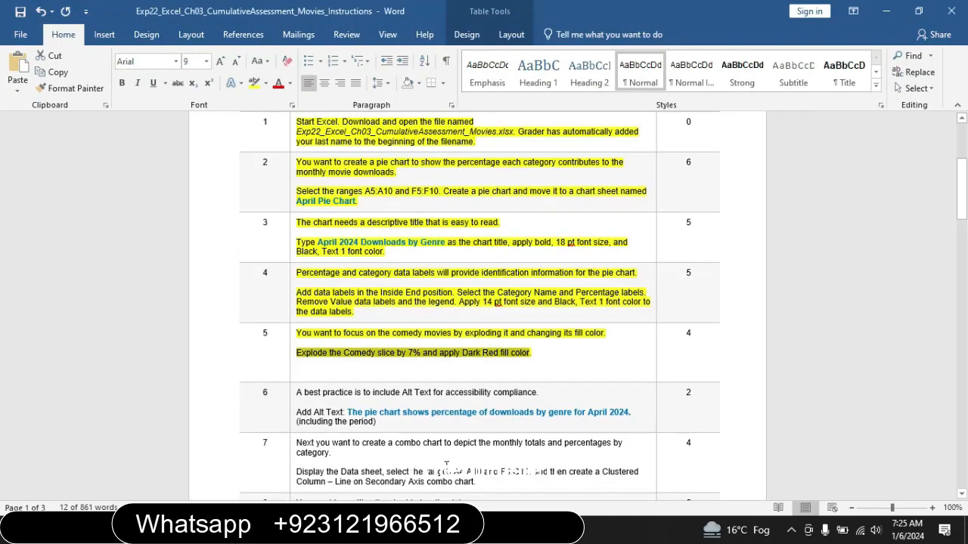
click(292, 400)
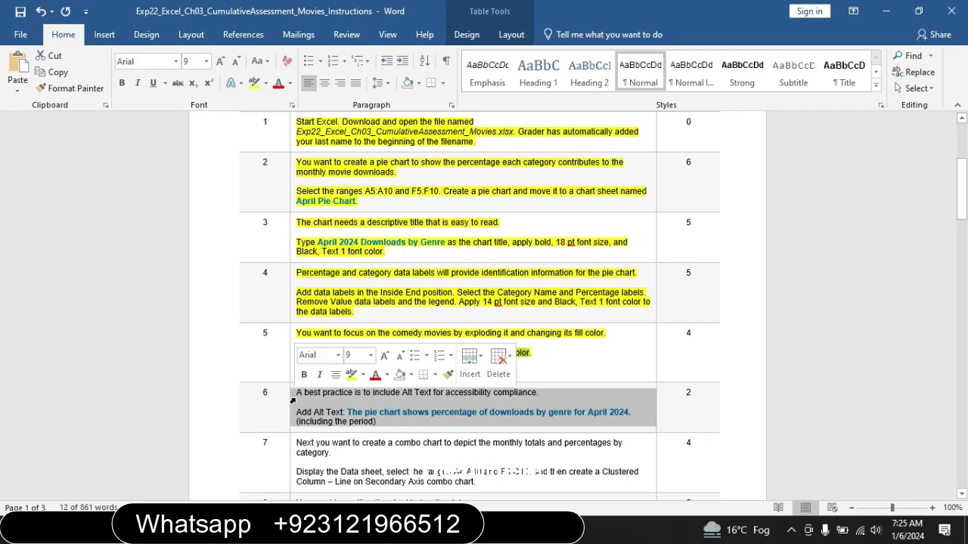
click(349, 379)
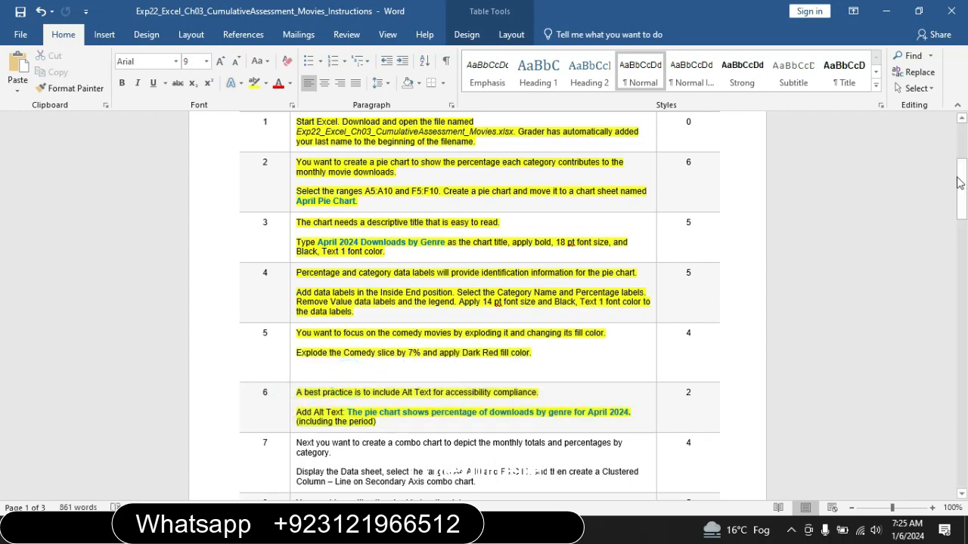
drag(965, 182, 966, 202)
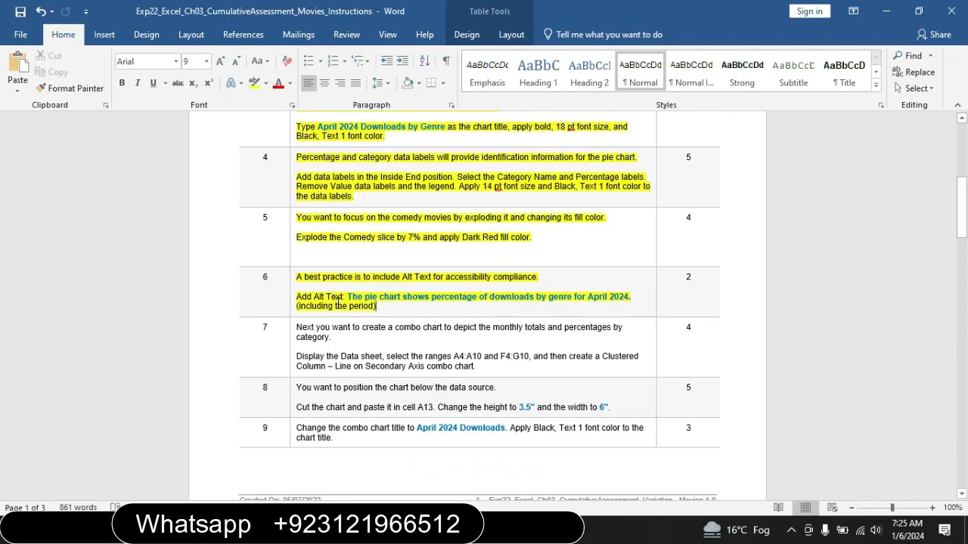
Step: Switch to Excel and select the April pie chart's Chart Area for formatting
key(alt+Tab)
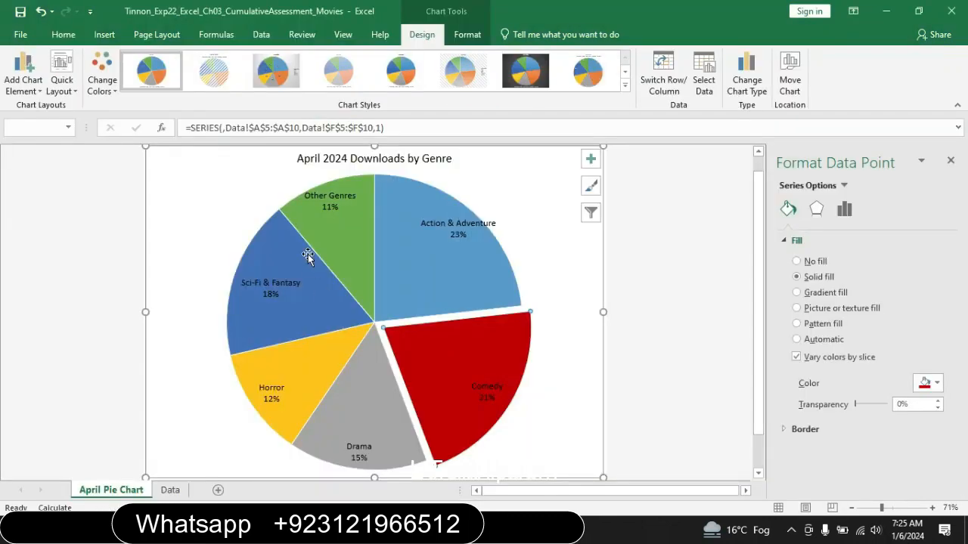
click(285, 211)
right_click(269, 217)
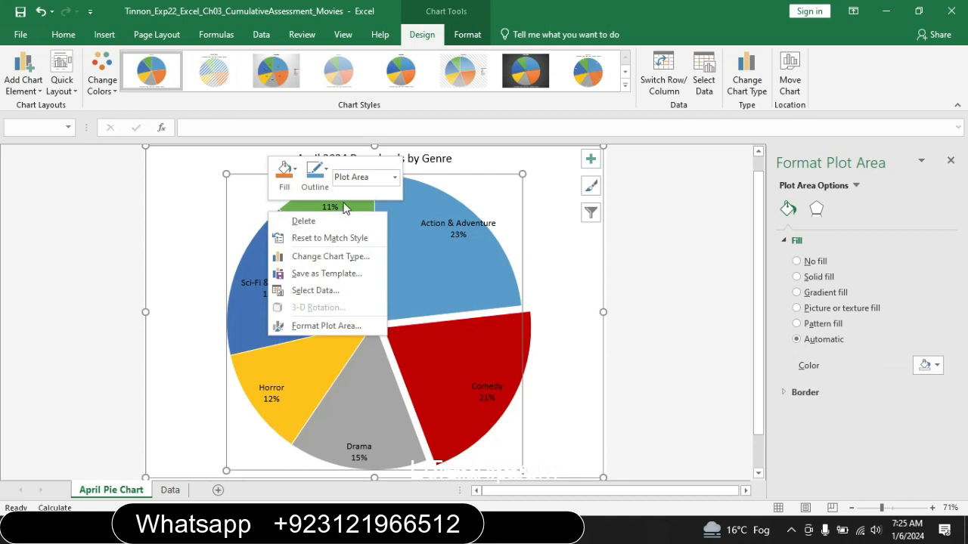
click(392, 177)
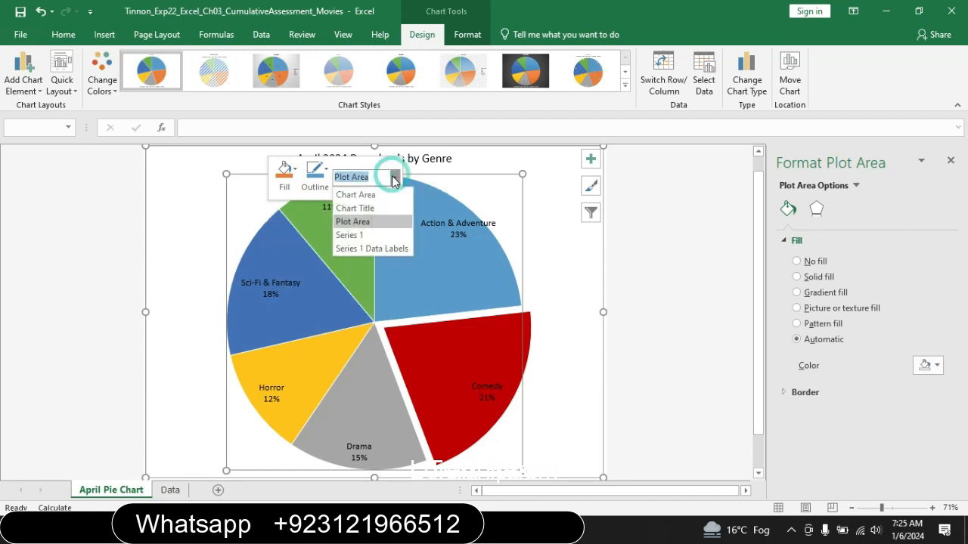
click(382, 195)
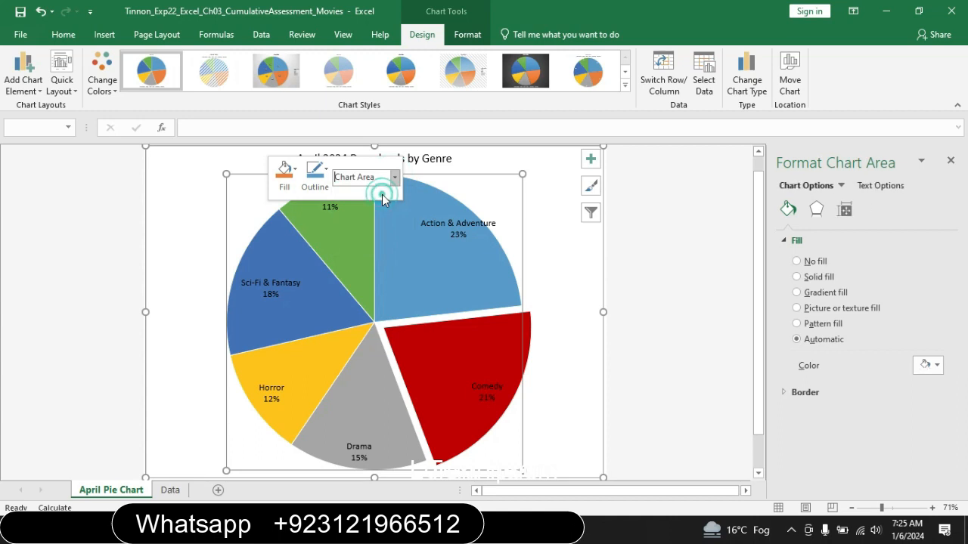
Step: Check the chart area's size, properties and text options for an Alt Text setting, and display the Alt Text pane
click(844, 209)
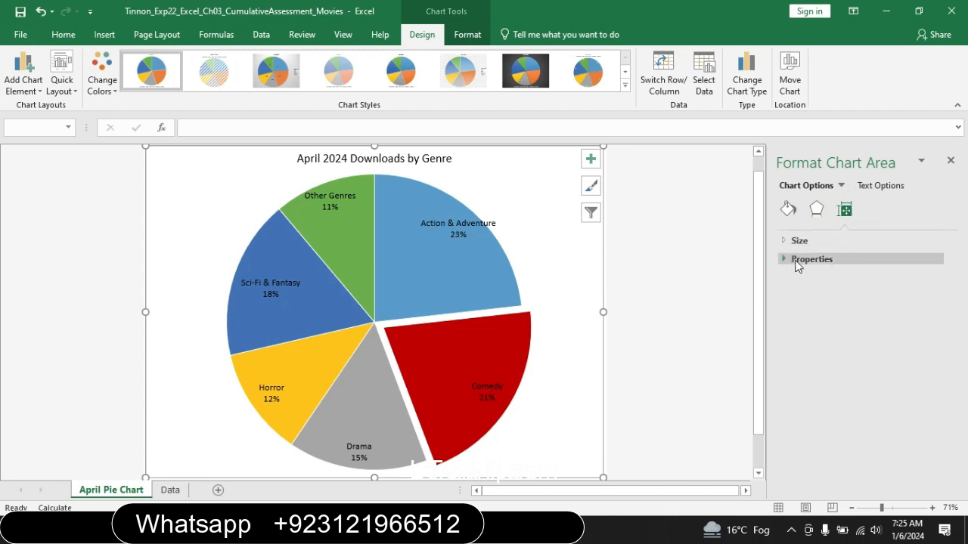
click(866, 186)
click(843, 208)
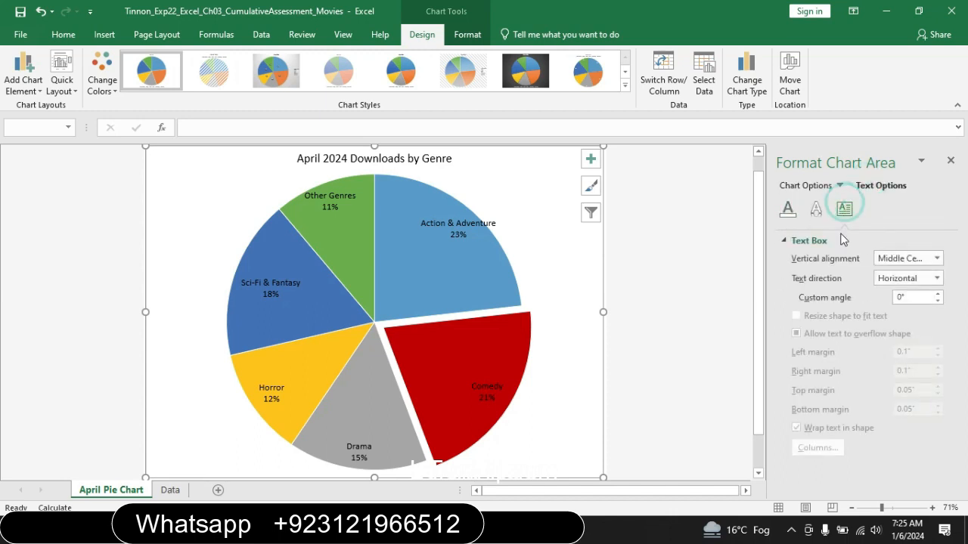
click(816, 211)
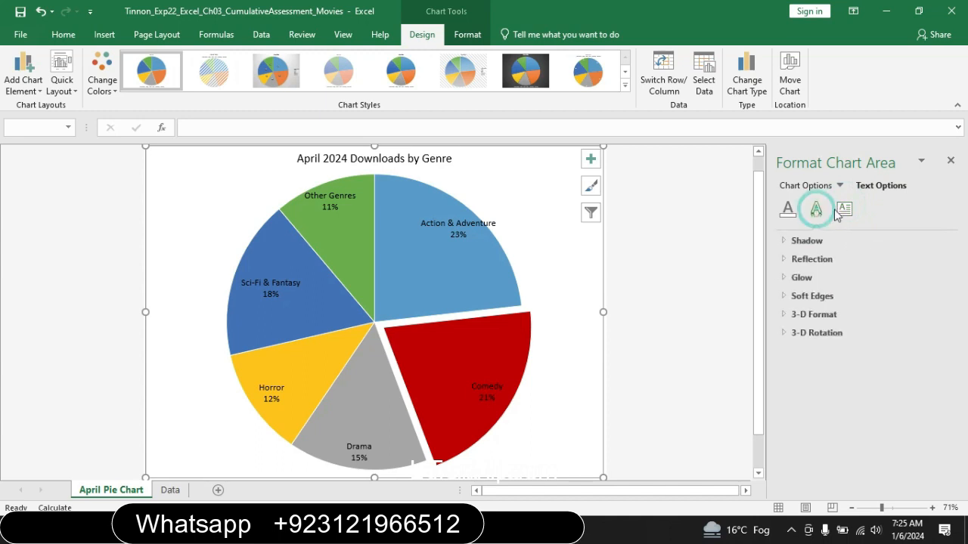
click(846, 210)
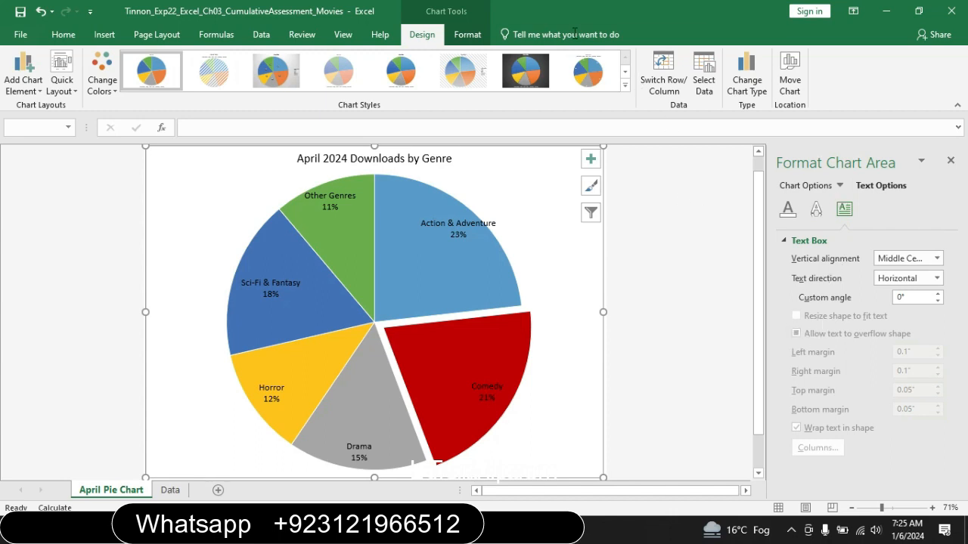
click(531, 33)
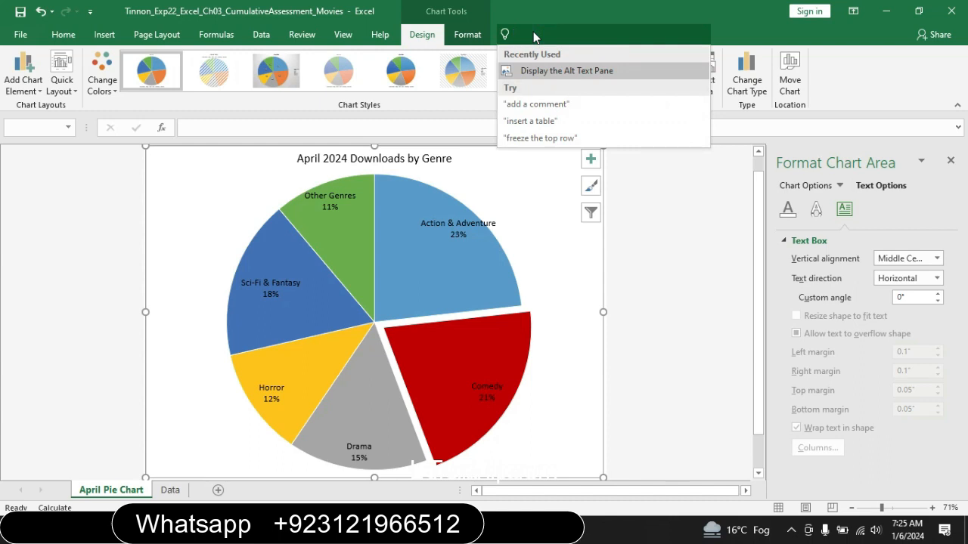
click(567, 70)
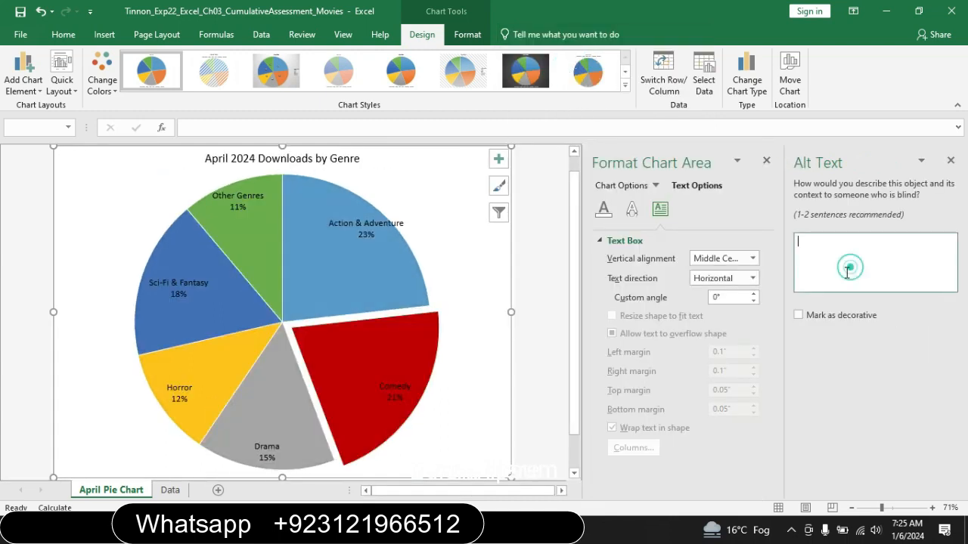
Step: In Word's step 6, copy the Alt Text wording "The pie chart shows percentage of downloads by genre for April 2024"
key(alt+Tab)
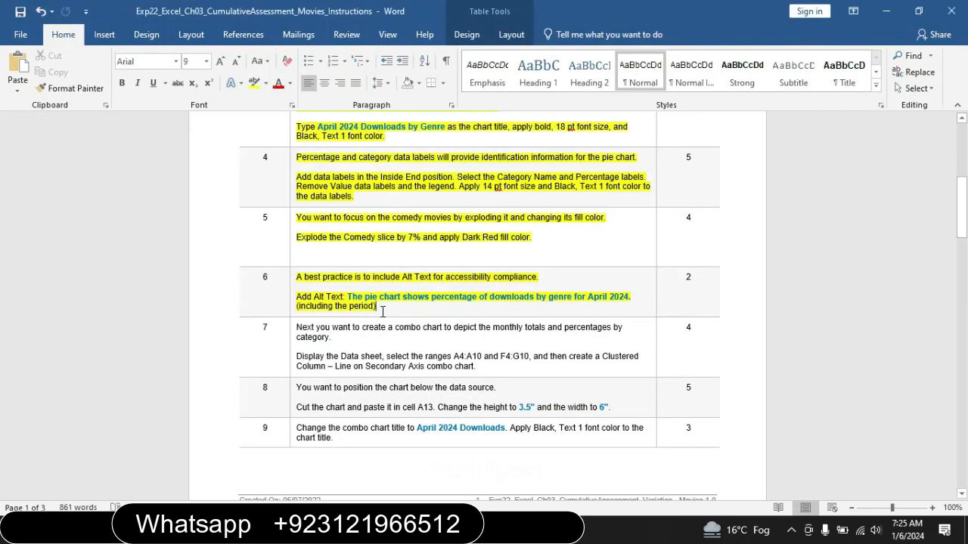
drag(351, 297, 496, 302)
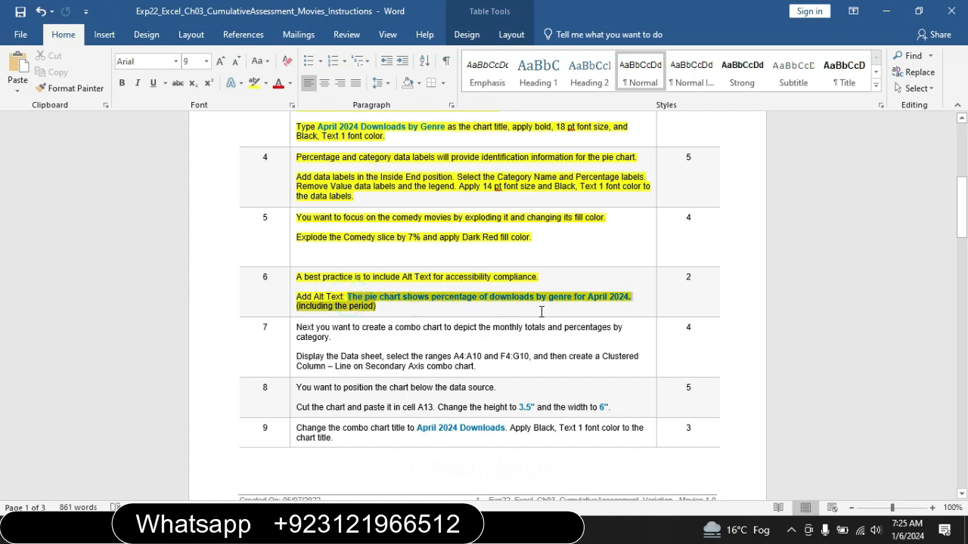
mouse_move(577, 311)
mouse_down()
mouse_move(567, 325)
mouse_move(566, 296)
mouse_move(463, 291)
mouse_up()
click(461, 291)
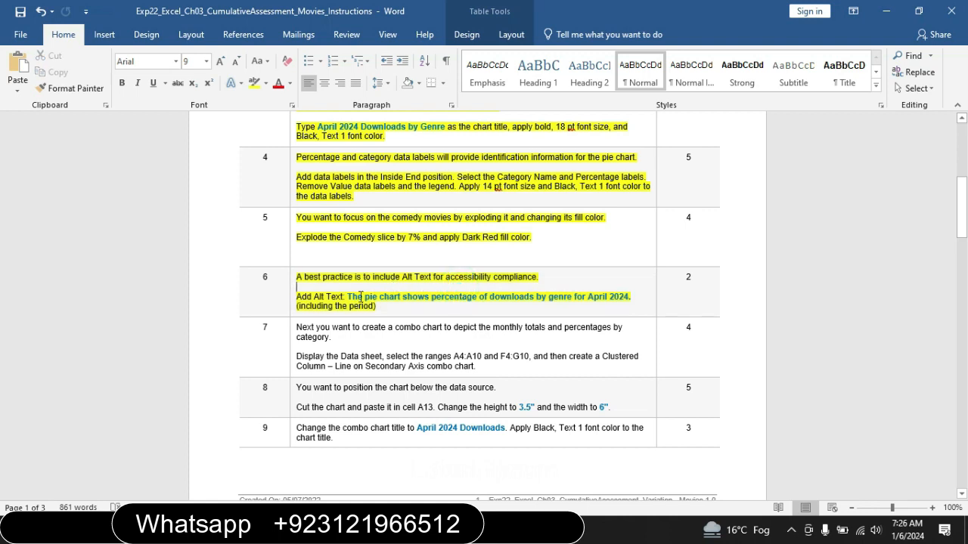
drag(333, 297, 625, 305)
click(396, 297)
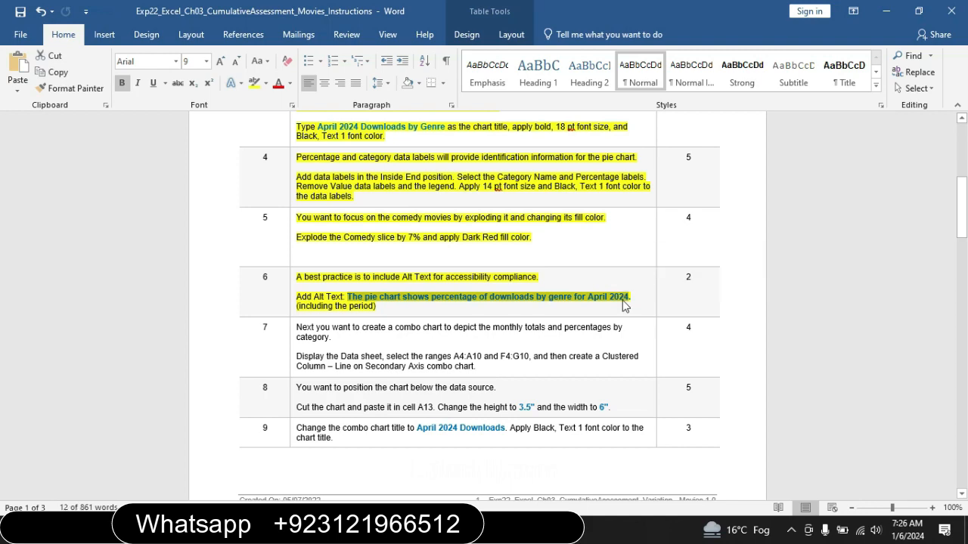
key(ctrl+c)
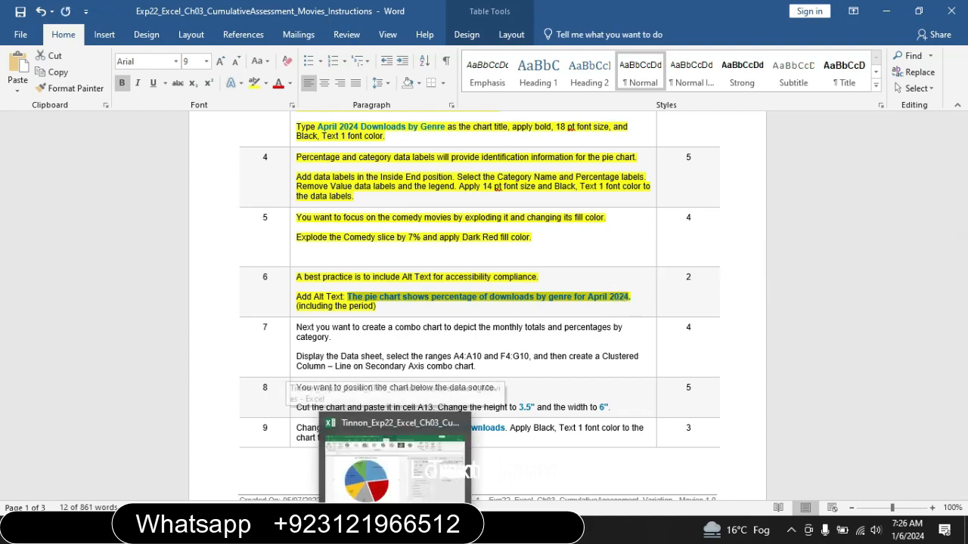
Step: In Excel, paste "The pie chart shows percentage of downloads by genre for April 2024" as the pie chart's Alt Text
click(397, 526)
click(837, 276)
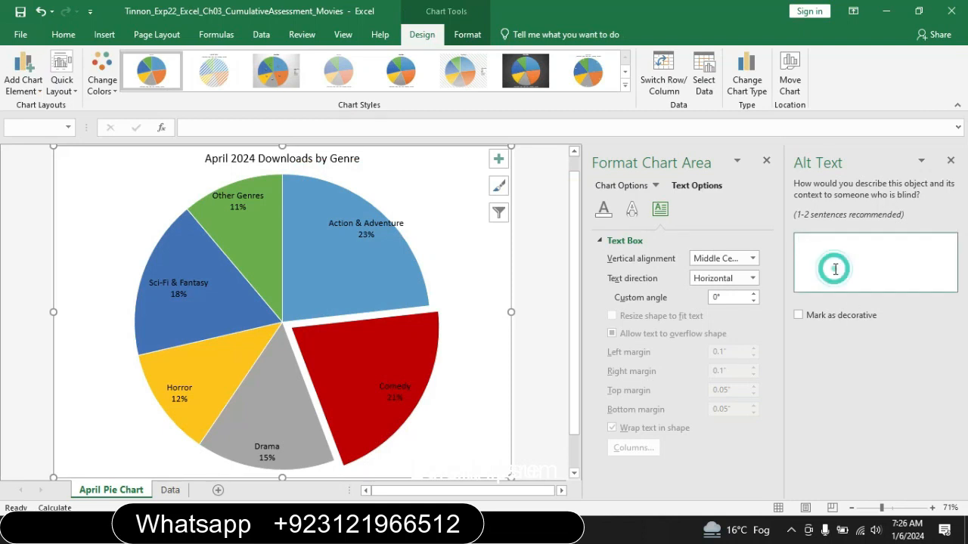
key(ctrl+v)
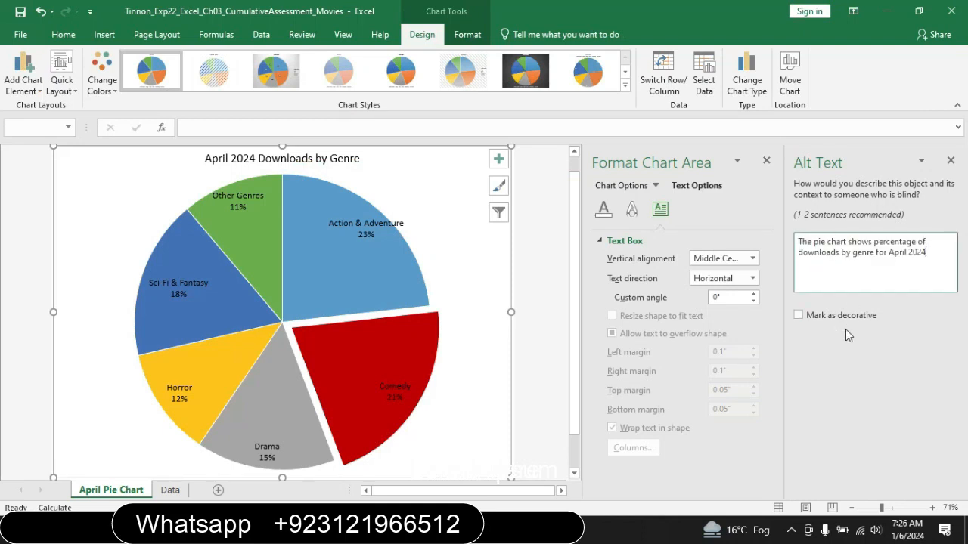
click(799, 316)
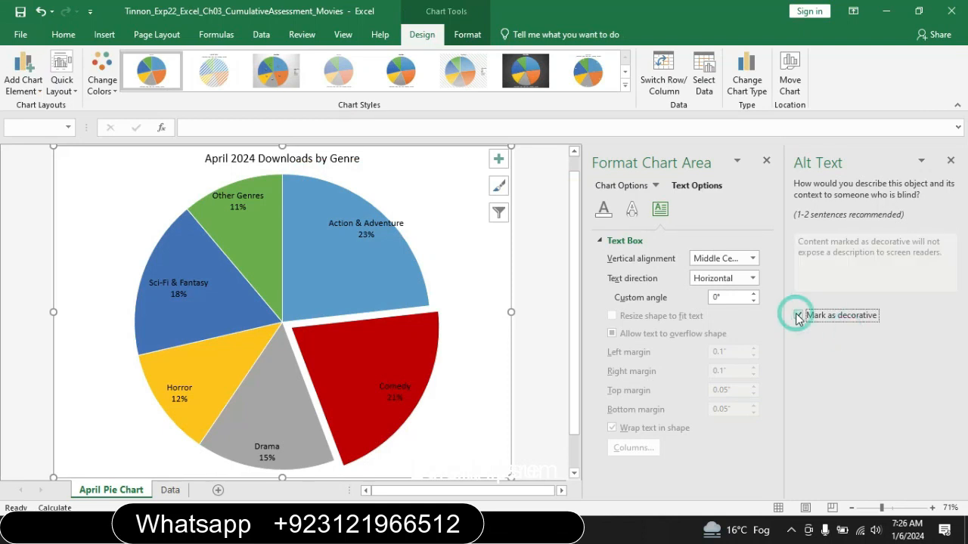
click(798, 316)
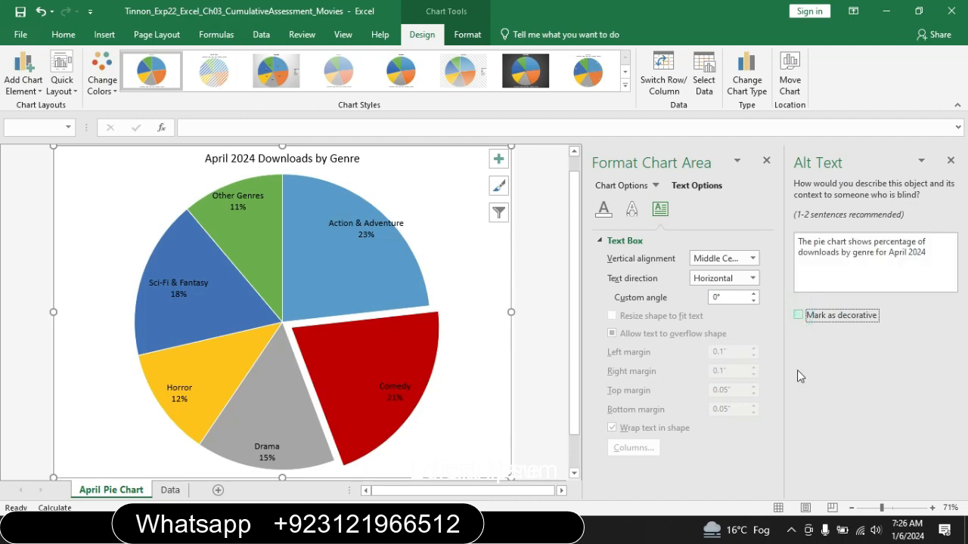
Step: Switch to Word and review the assessment instructions from the project description onward
key(alt+Tab)
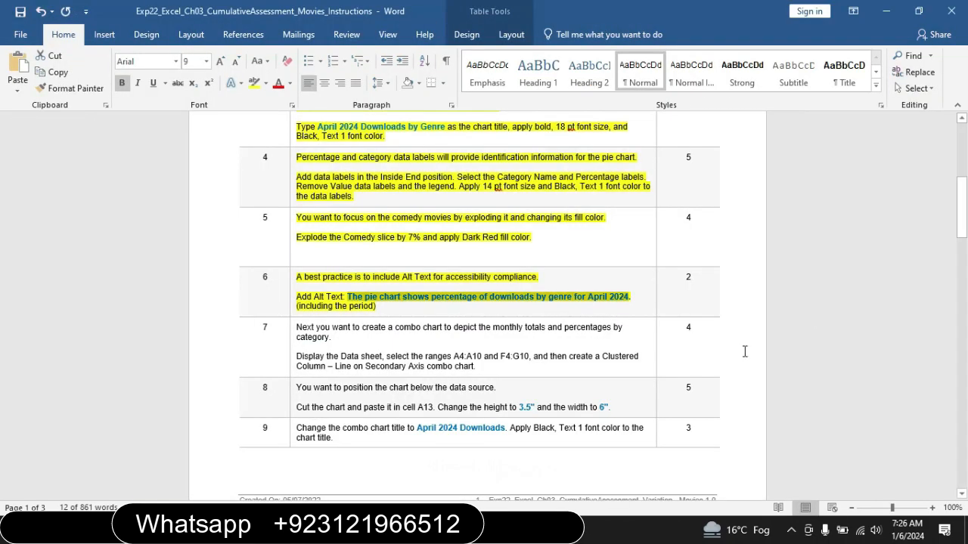
drag(961, 206, 962, 162)
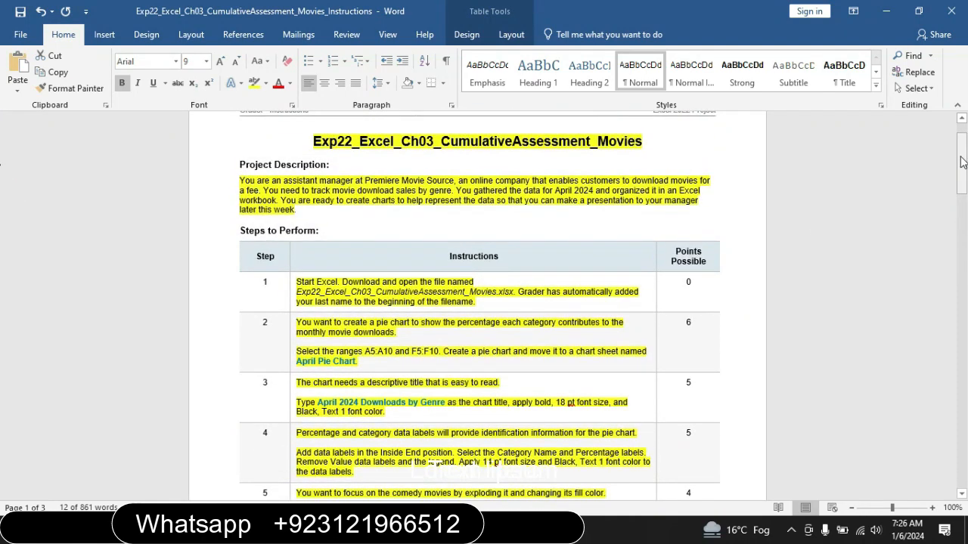